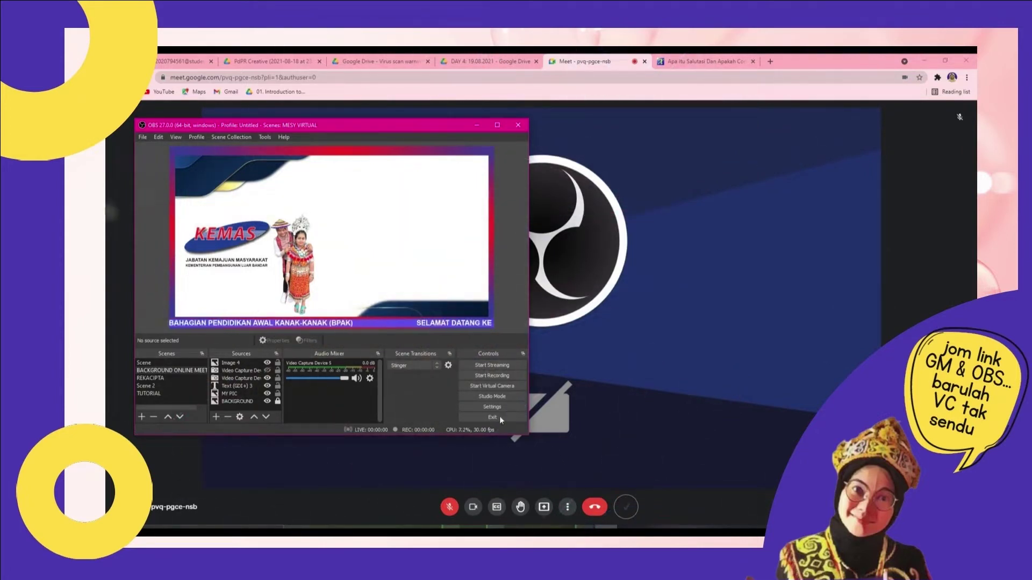
Start the virtual camera output for the online meeting
click(495, 386)
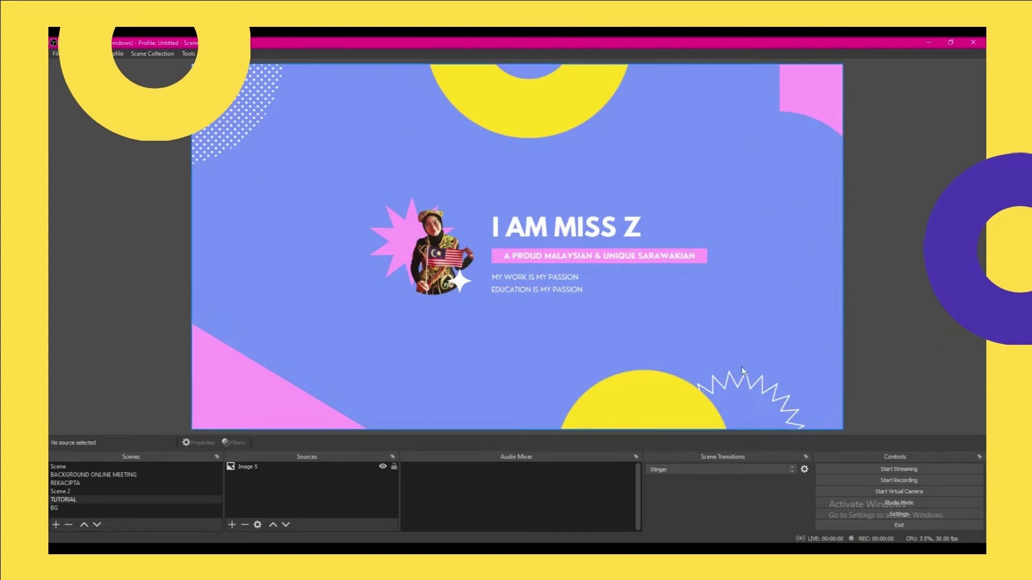
Create a new scene named BG2
click(57, 525)
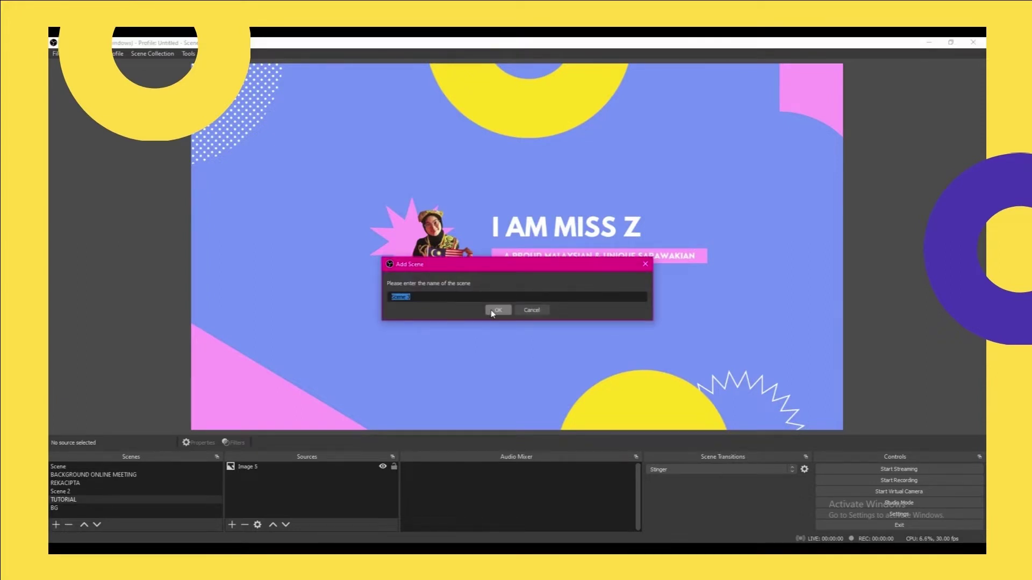
text(NG2)
key(BackSpace)
key(BackSpace)
key(BackSpace)
text(BG2)
click(492, 309)
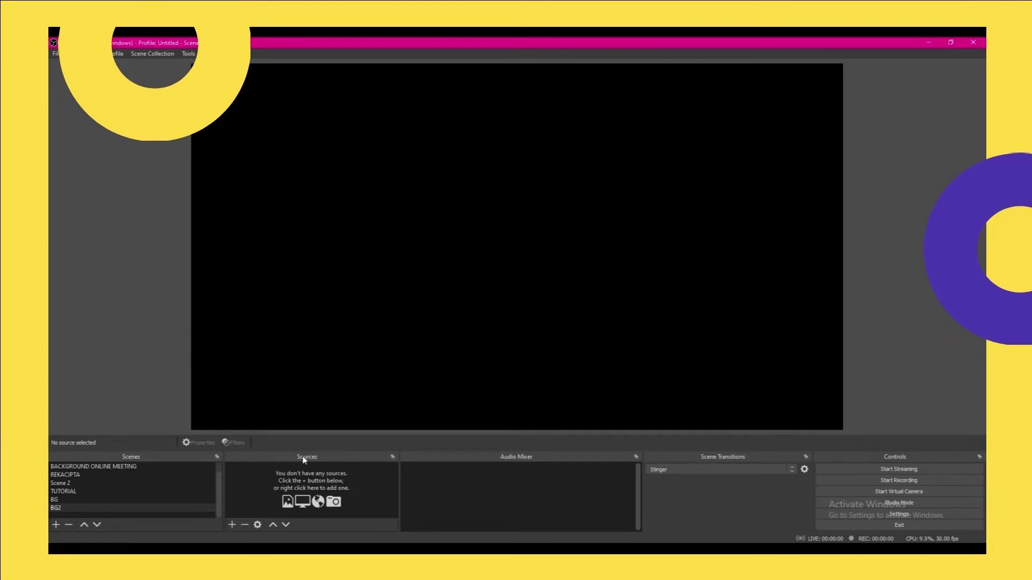
Add a new image source to the BG2 scene using CERT BG PELANCARAN HR KEBANGSAAN 2021-01.jpg from Downloads
click(231, 525)
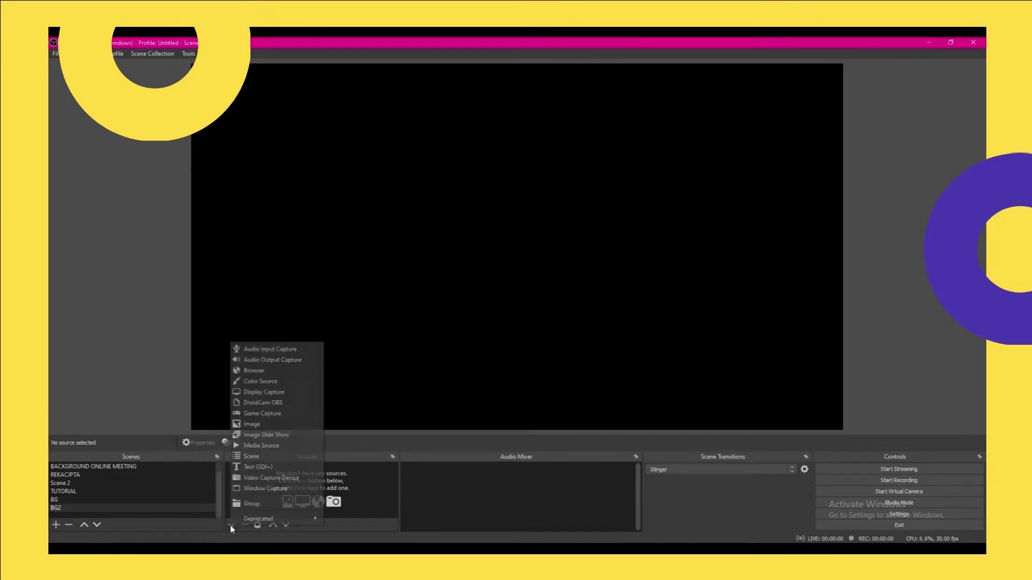
click(251, 424)
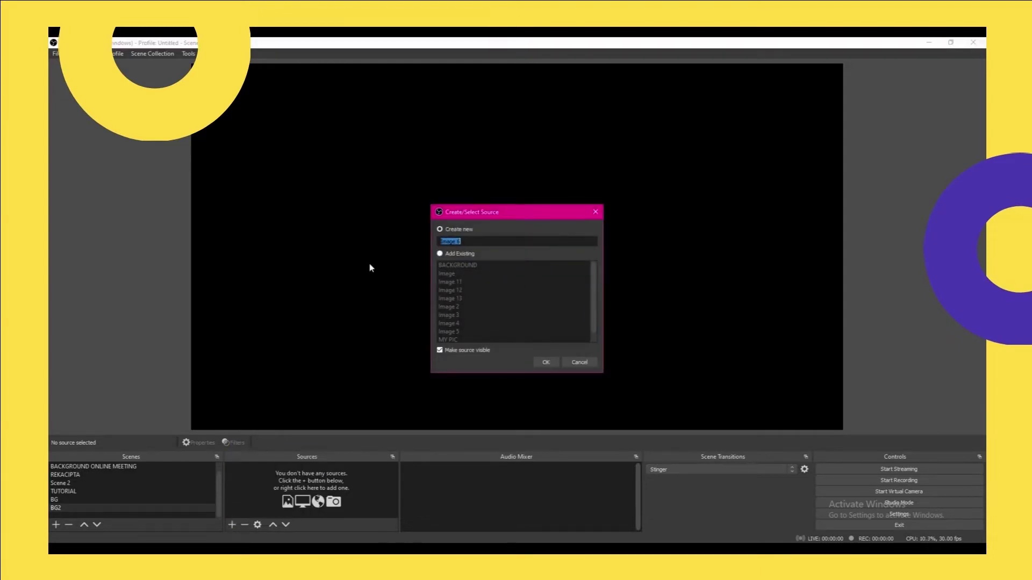
click(547, 363)
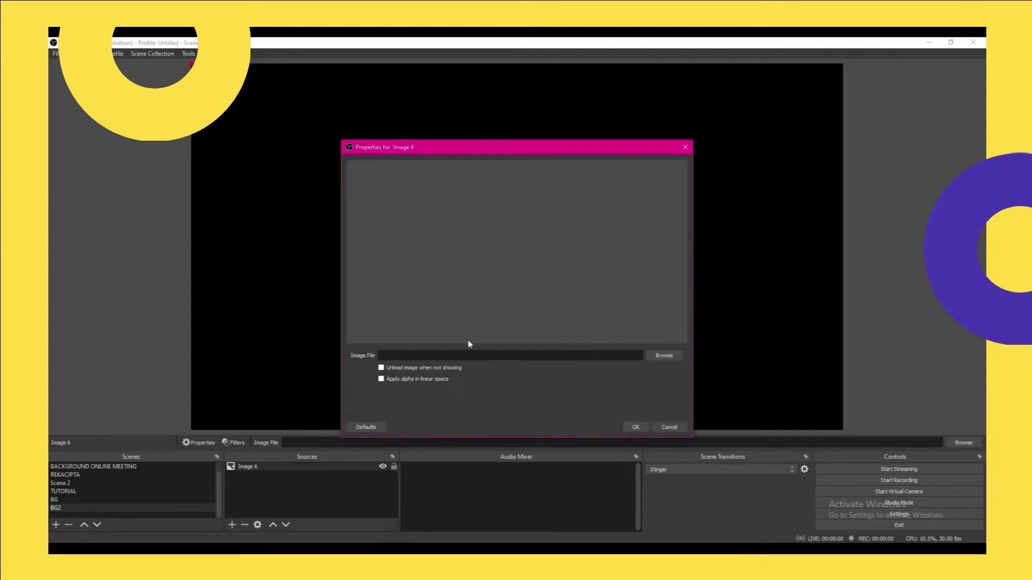
click(658, 357)
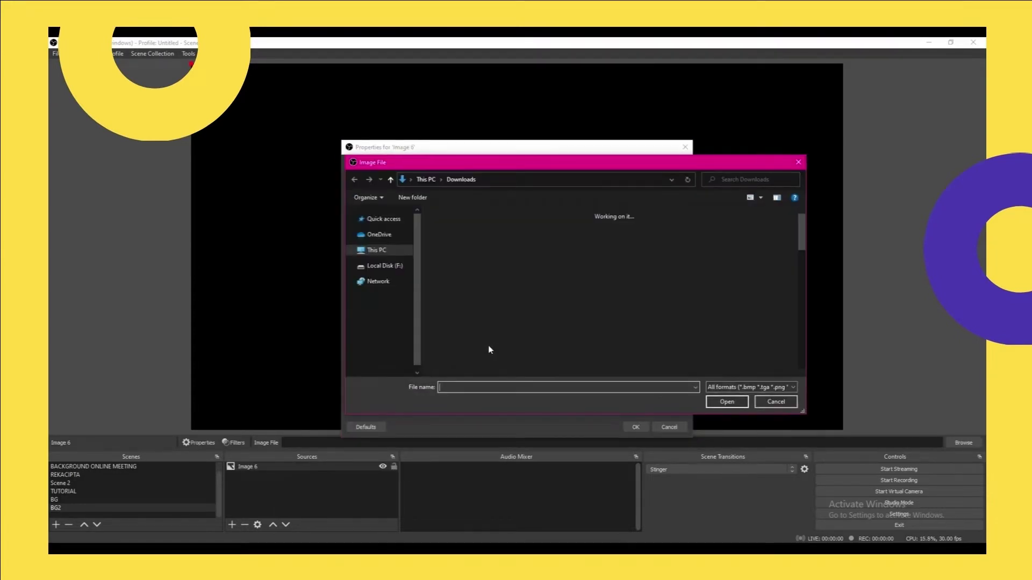
scroll(541, 291, down, 6)
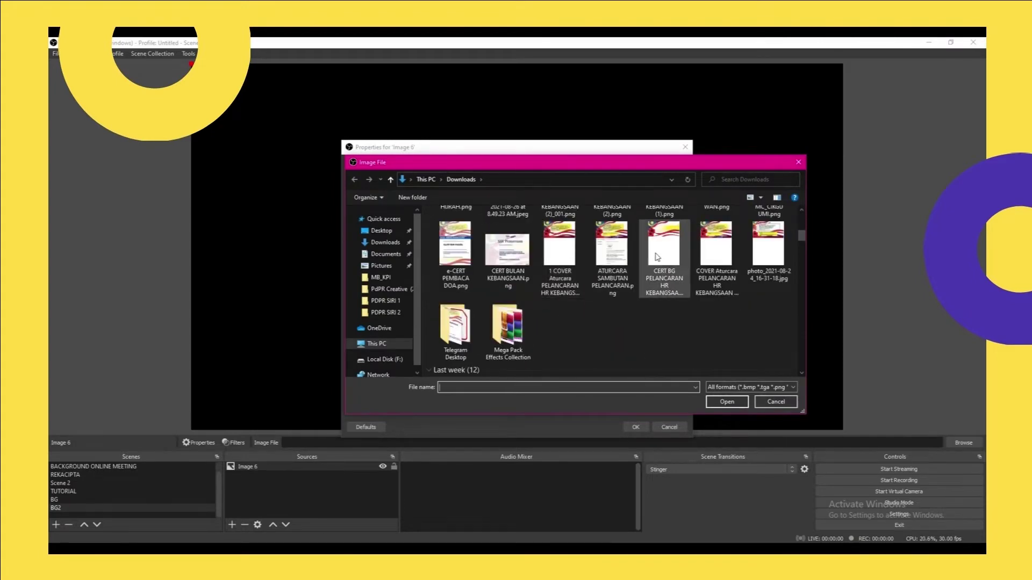
click(665, 257)
click(728, 404)
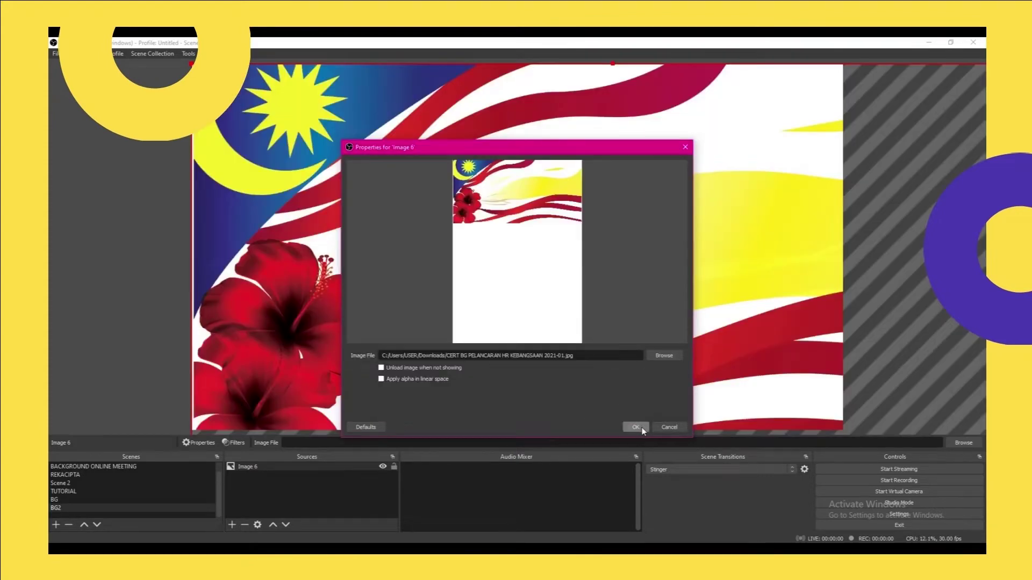
click(636, 428)
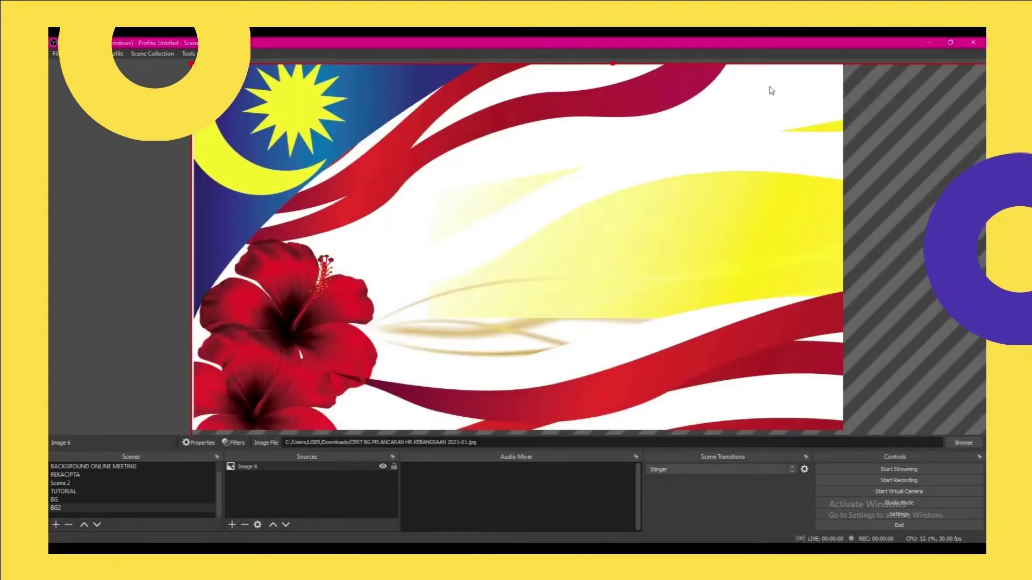
Resize the flag and hibiscus background image so it spans the full width of the canvas
drag(202, 74, 328, 117)
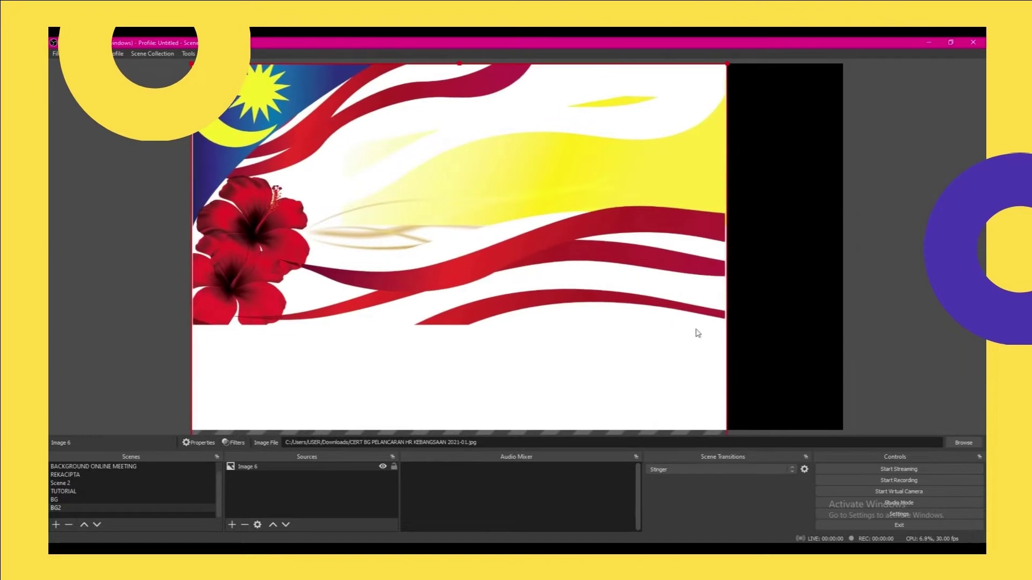
drag(729, 72, 568, 242)
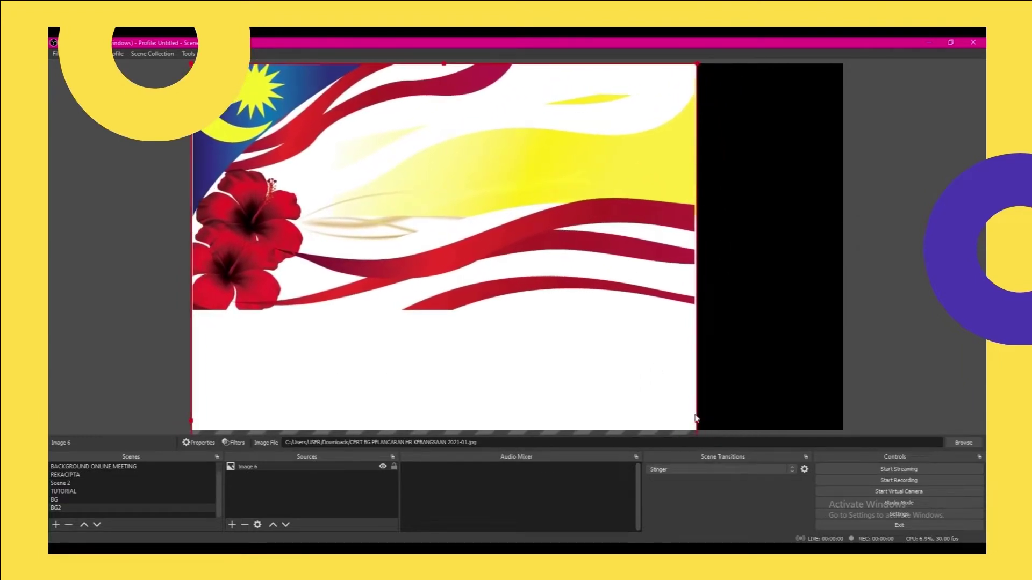
drag(697, 420, 839, 412)
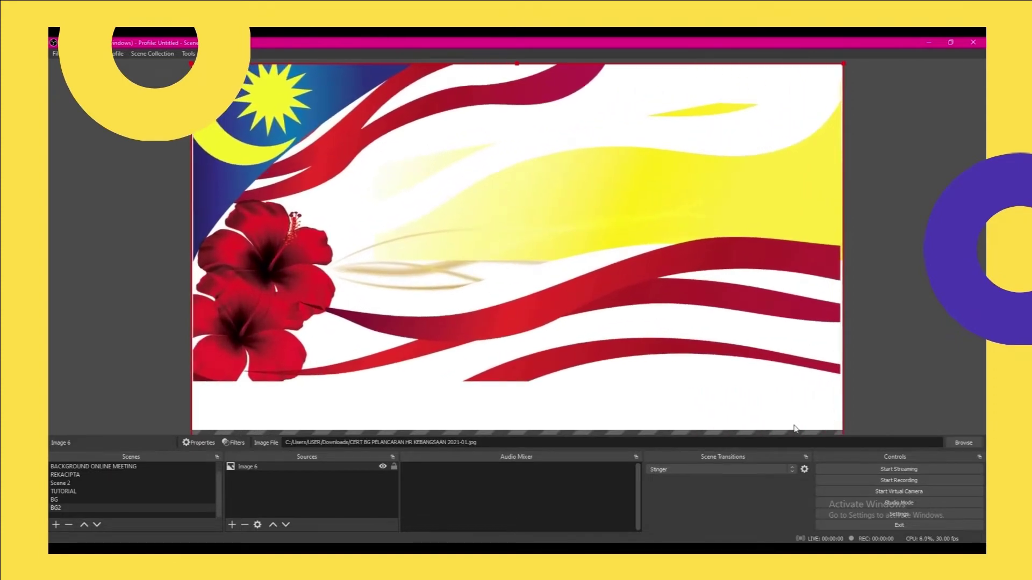
click(875, 202)
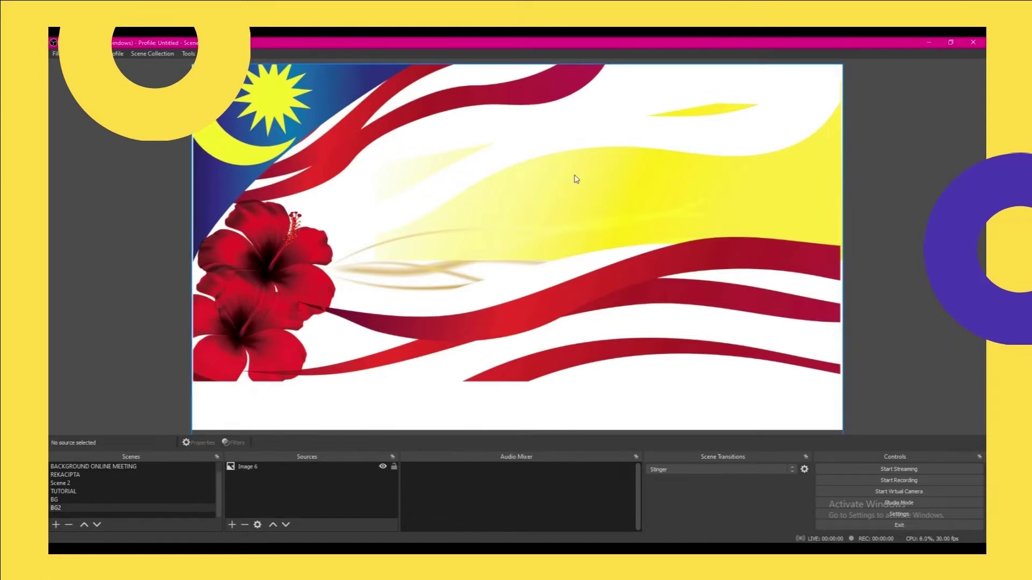
Lock the background image source in place, testing whether it can be moved with the lock on and off
click(394, 467)
drag(449, 218, 606, 225)
drag(676, 308, 553, 331)
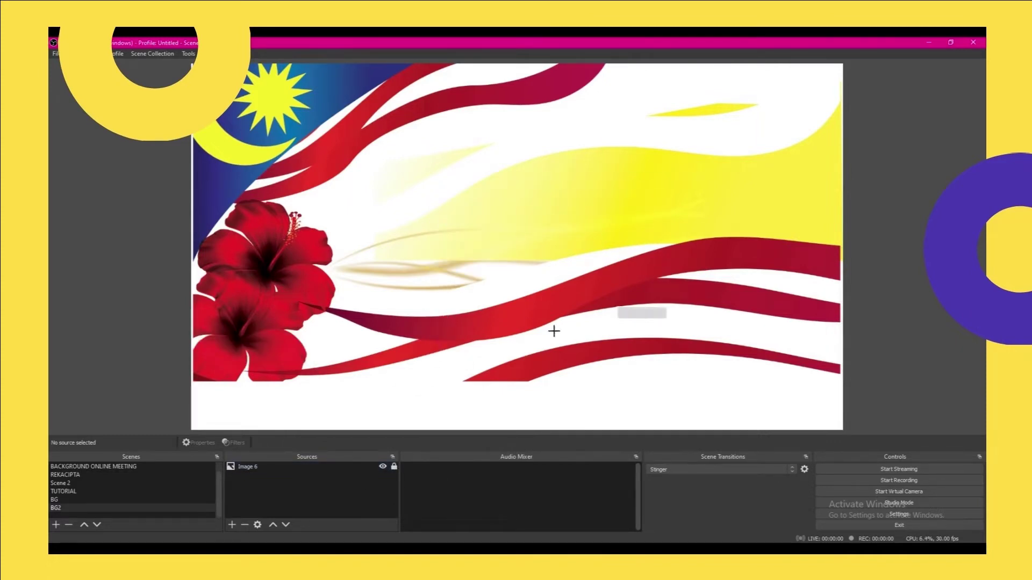
click(395, 467)
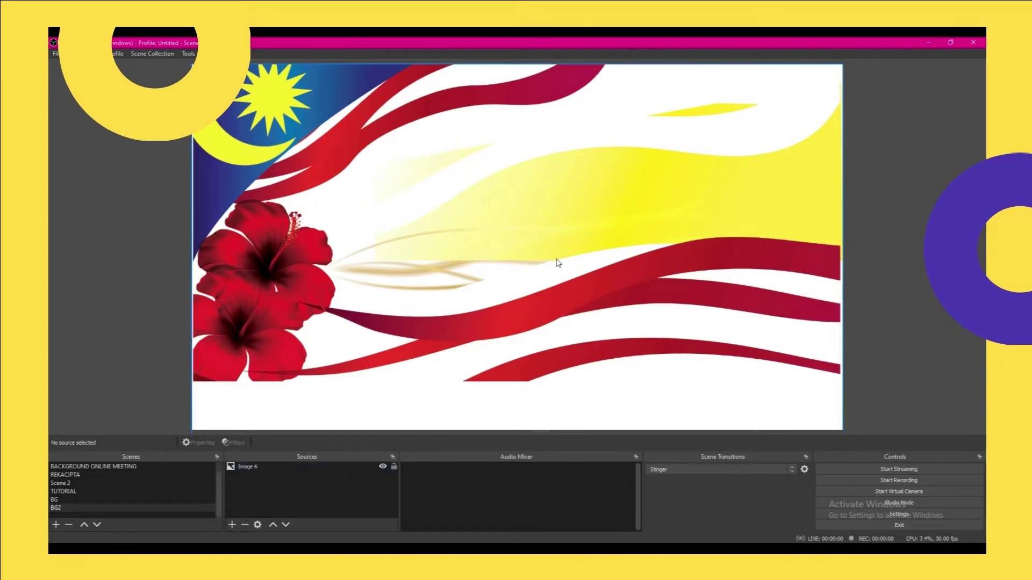
drag(553, 260, 646, 204)
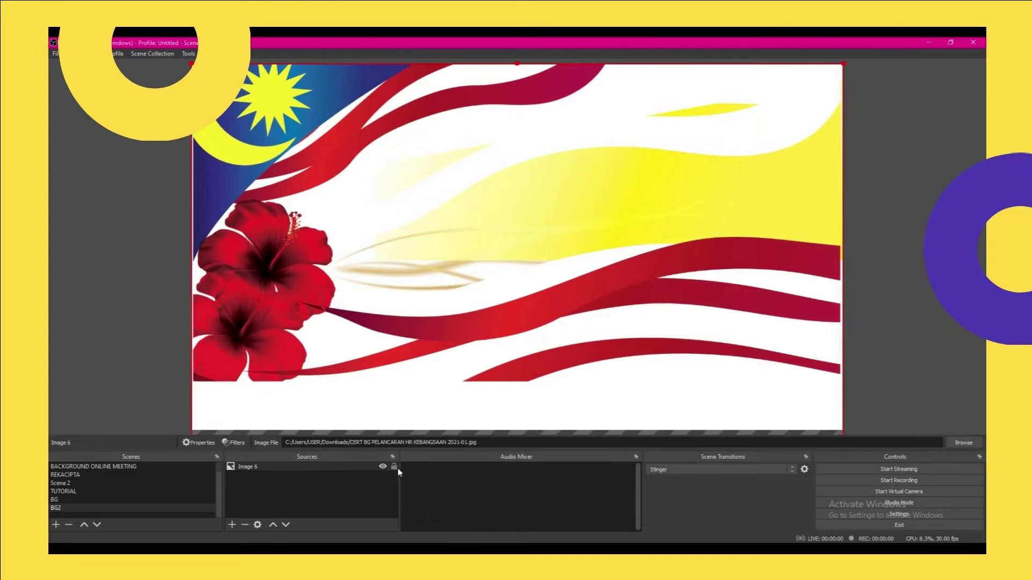
click(396, 468)
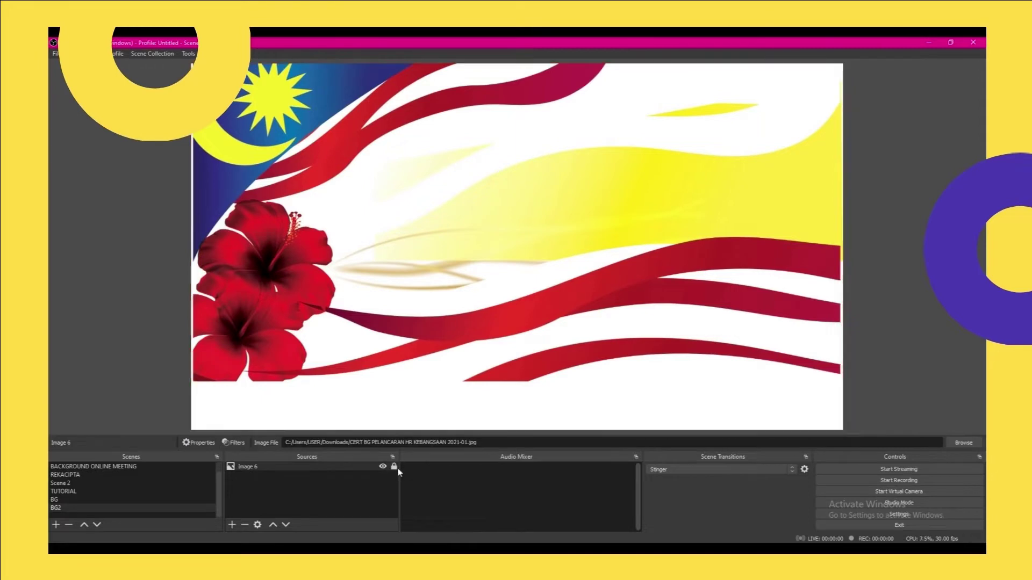
Add a second new image source using SALAM MAAL HIJRAH.png from Downloads
click(232, 525)
click(251, 422)
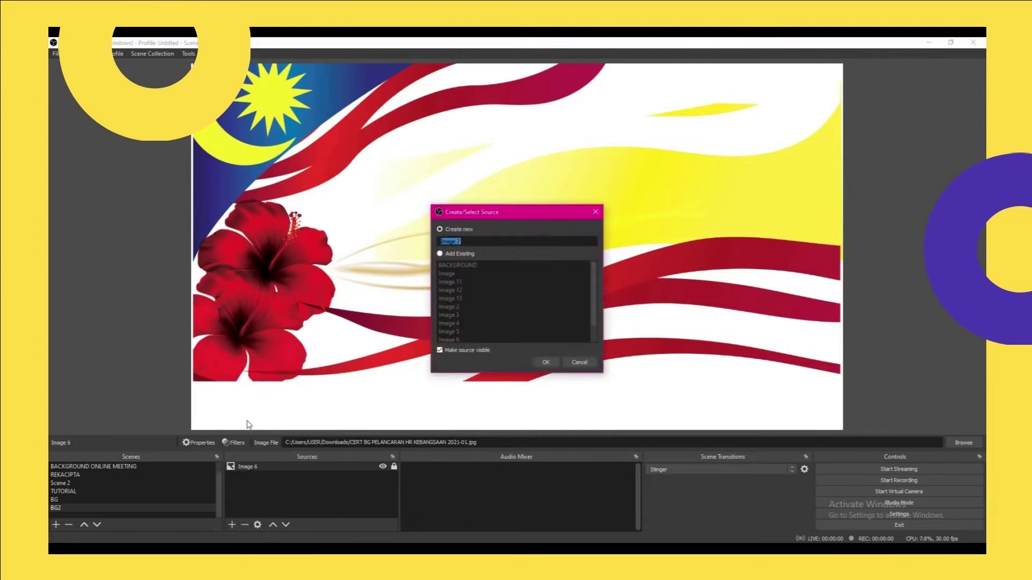
click(547, 363)
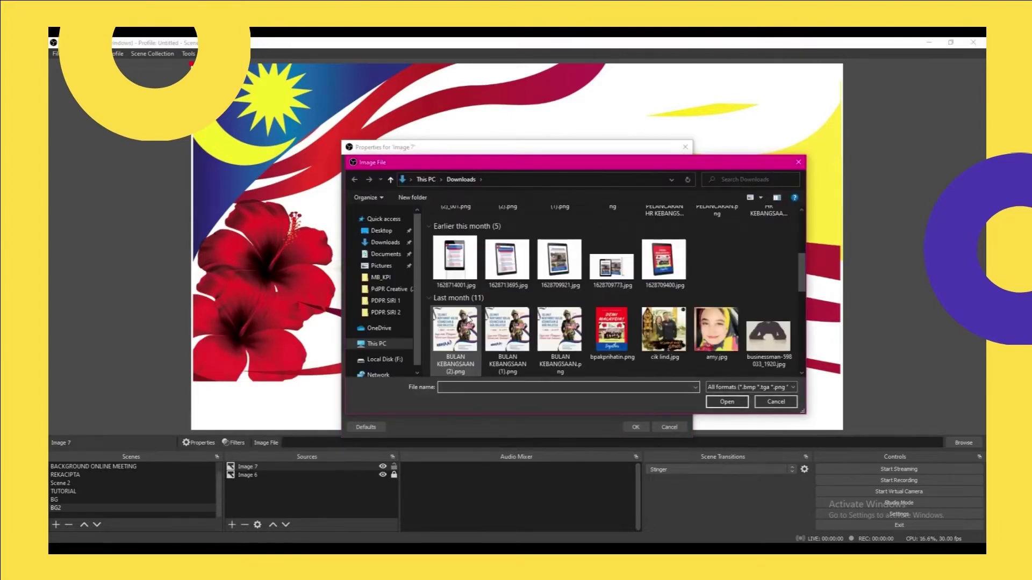
scroll(473, 317, up, 3)
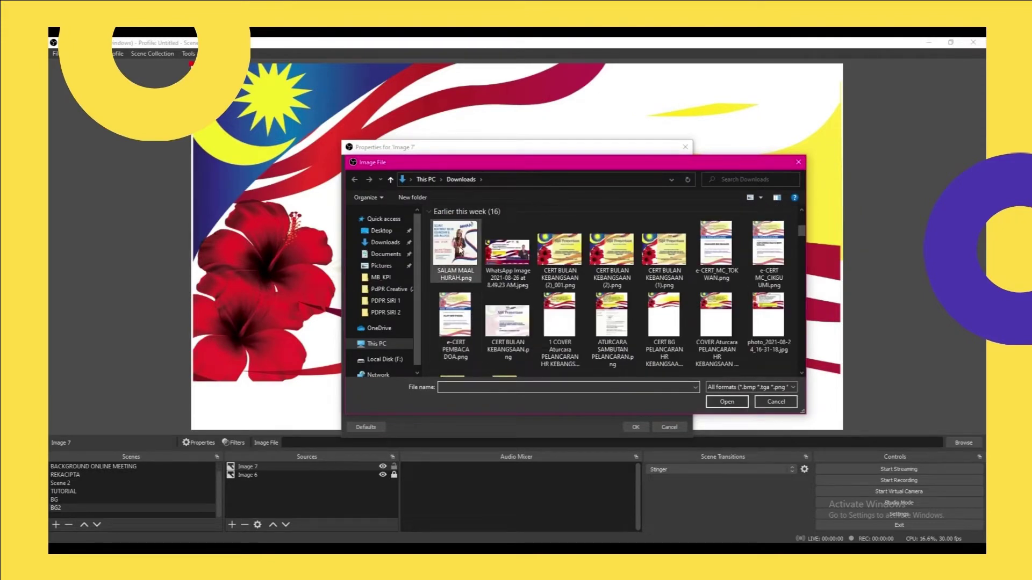
click(455, 249)
click(730, 401)
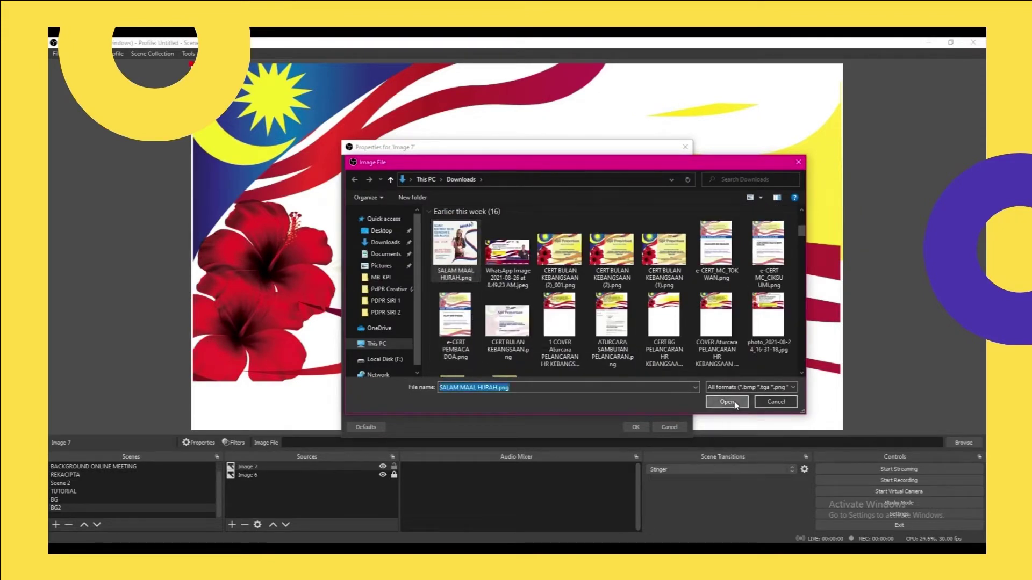
click(635, 426)
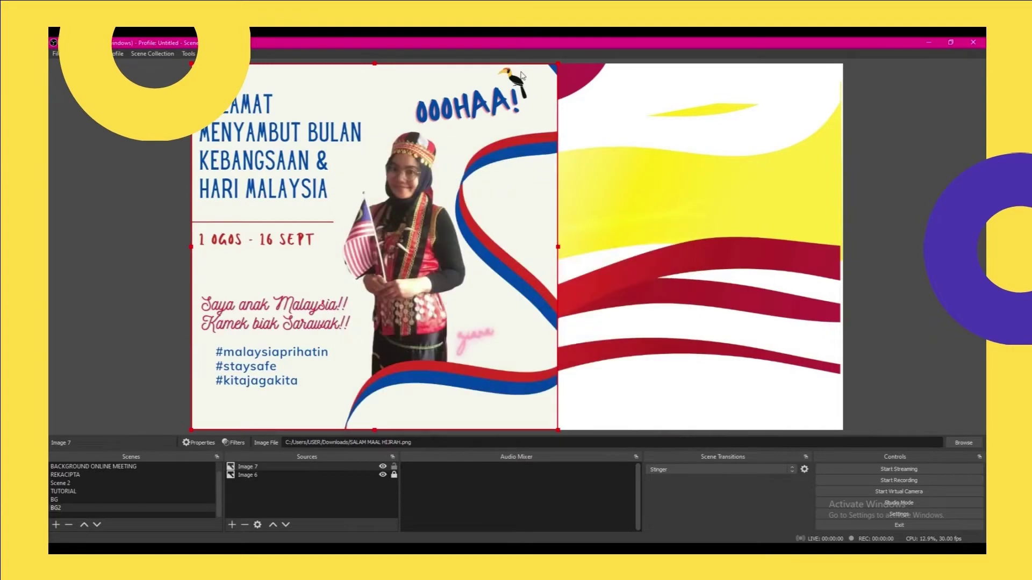
Shrink the greeting poster to about half its size and move it to the canvas's lower-right corner
drag(557, 63, 364, 257)
drag(318, 356, 794, 352)
click(611, 410)
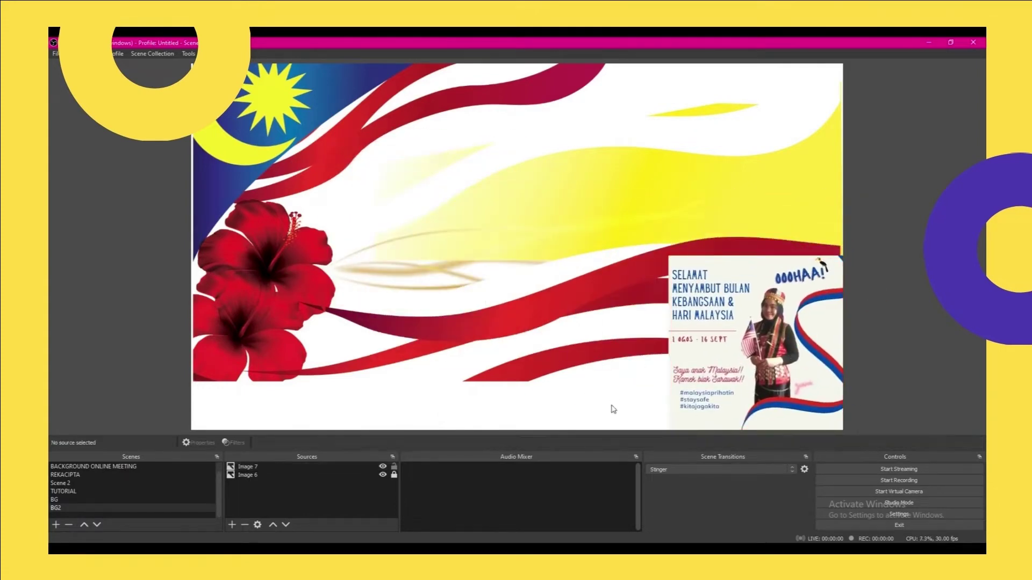
Move the greeting poster to the area beside the upper hibiscus and shrink it slightly further
click(742, 336)
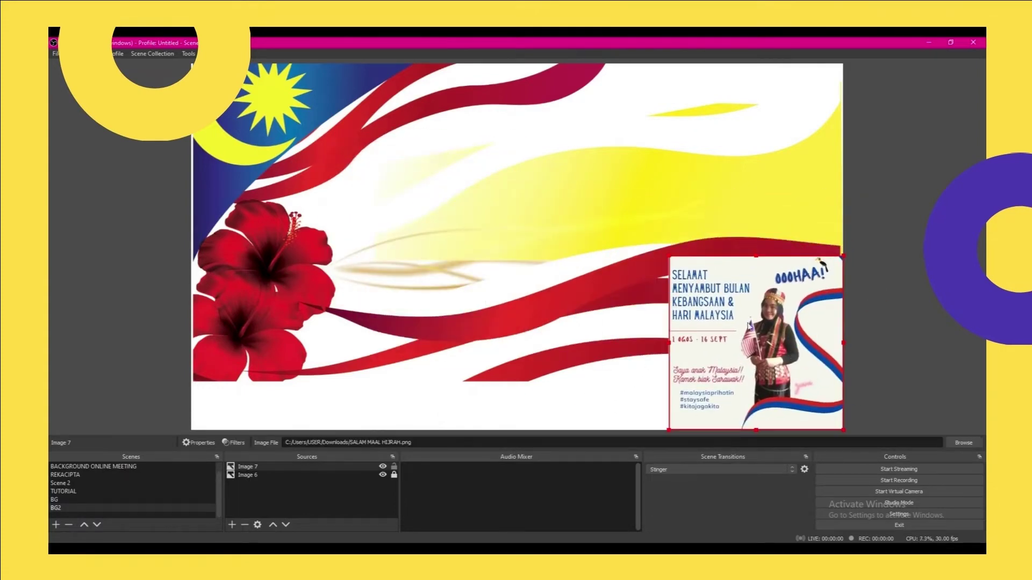
drag(749, 325, 468, 211)
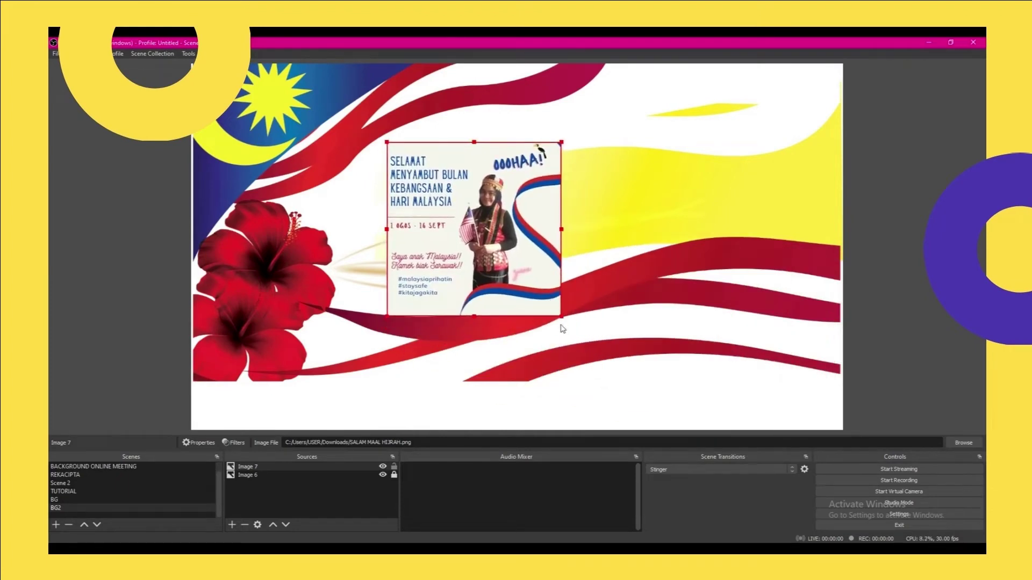
drag(561, 317, 523, 277)
click(575, 222)
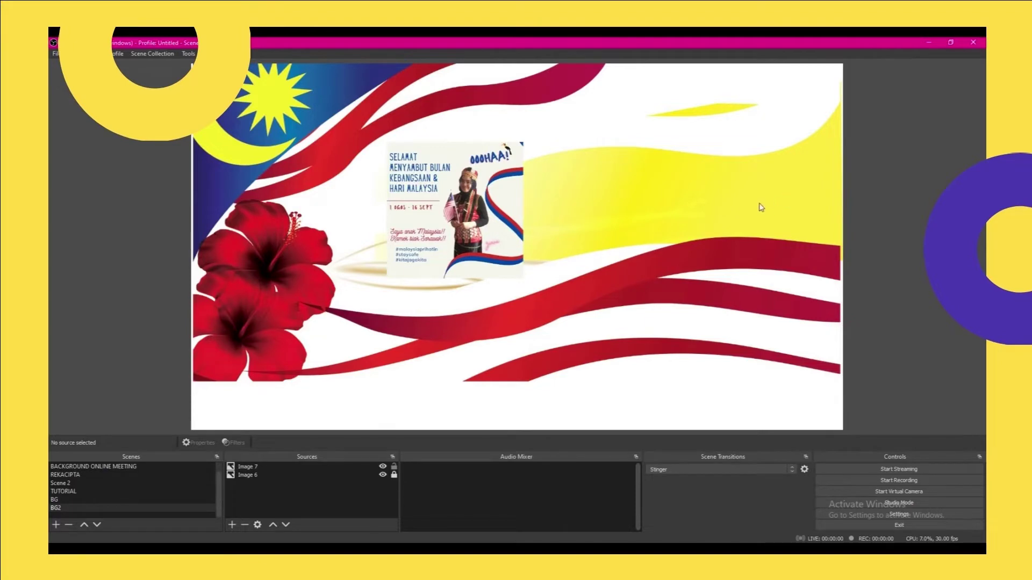
Add a new Text (GDI+) source to the scene with the text "i am miss z"
click(231, 526)
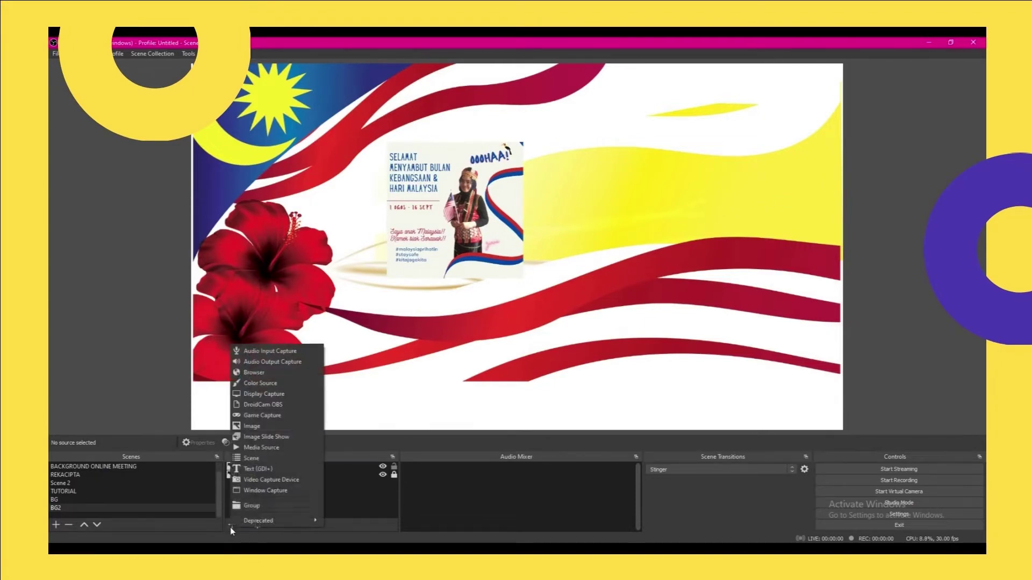
click(246, 469)
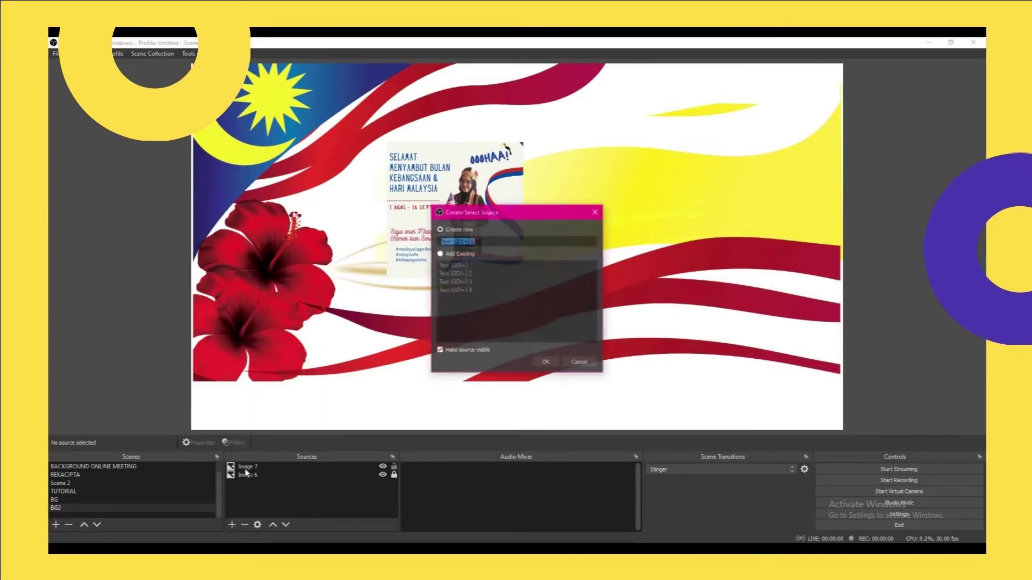
click(546, 363)
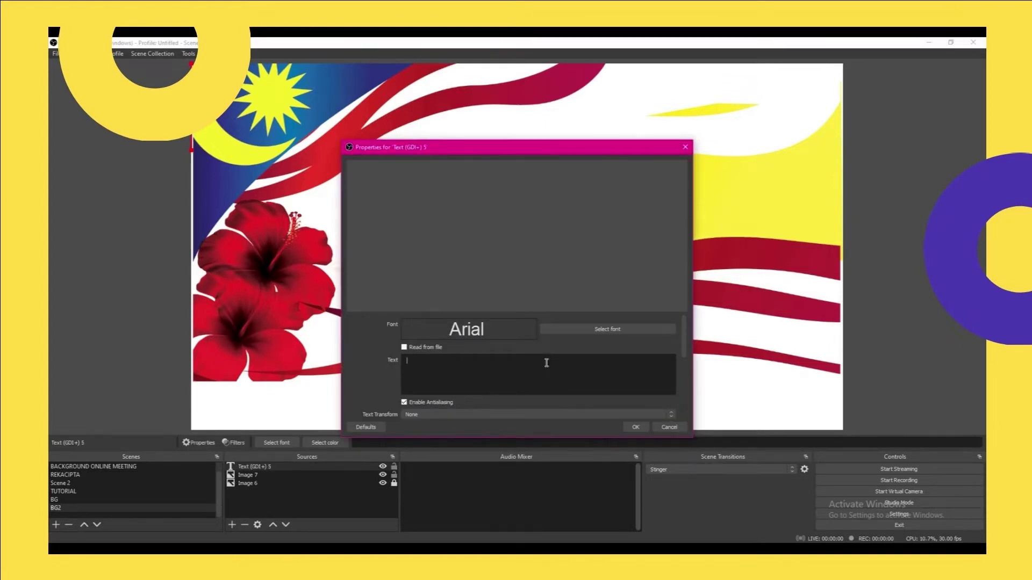
text(i am miss )
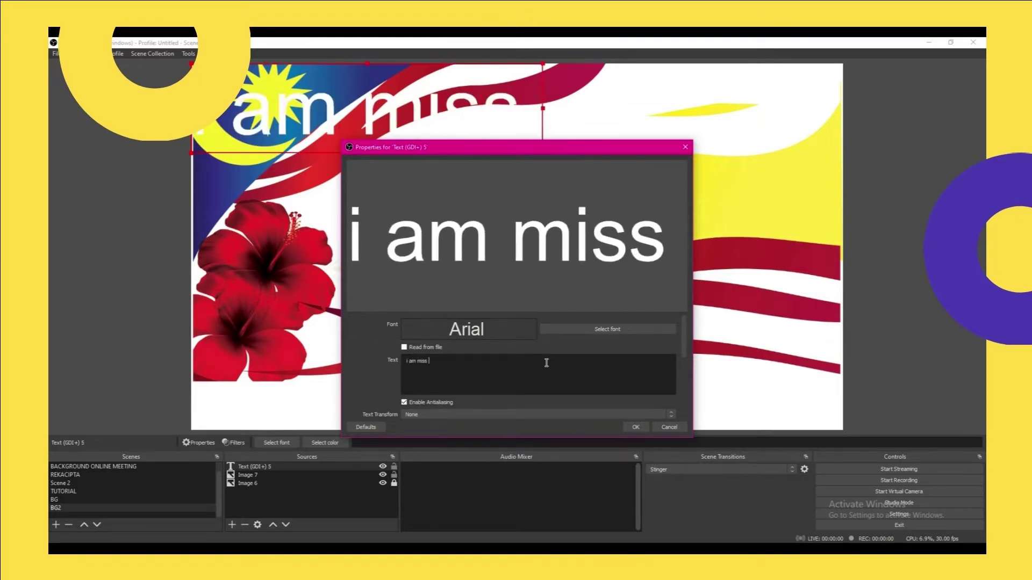
text(z)
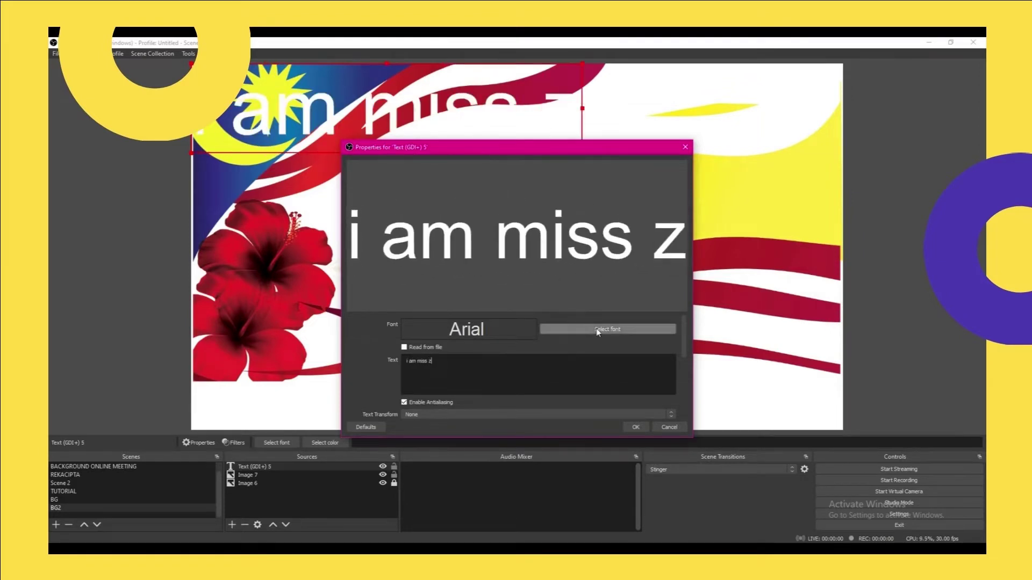
click(575, 328)
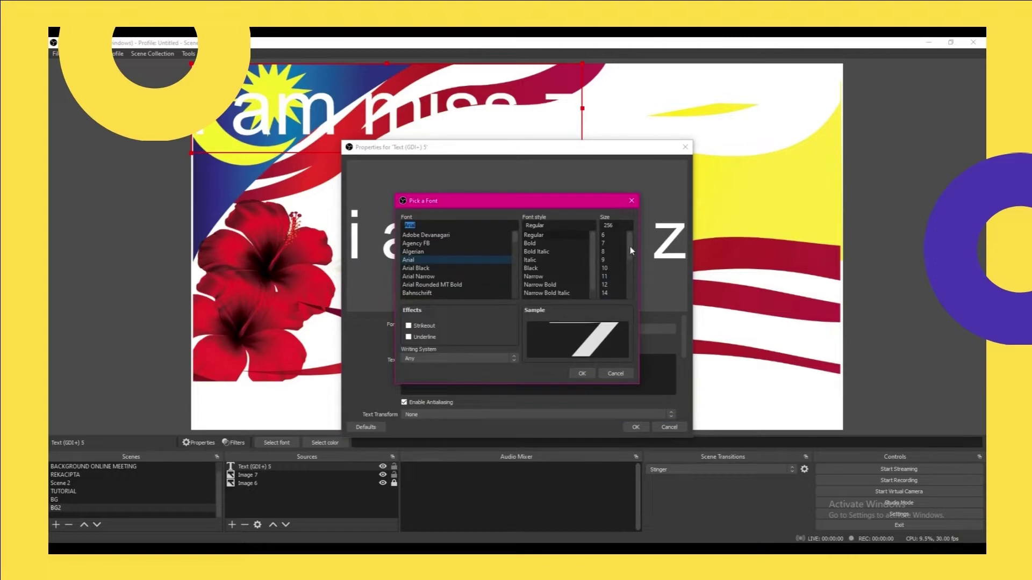
drag(630, 250, 630, 285)
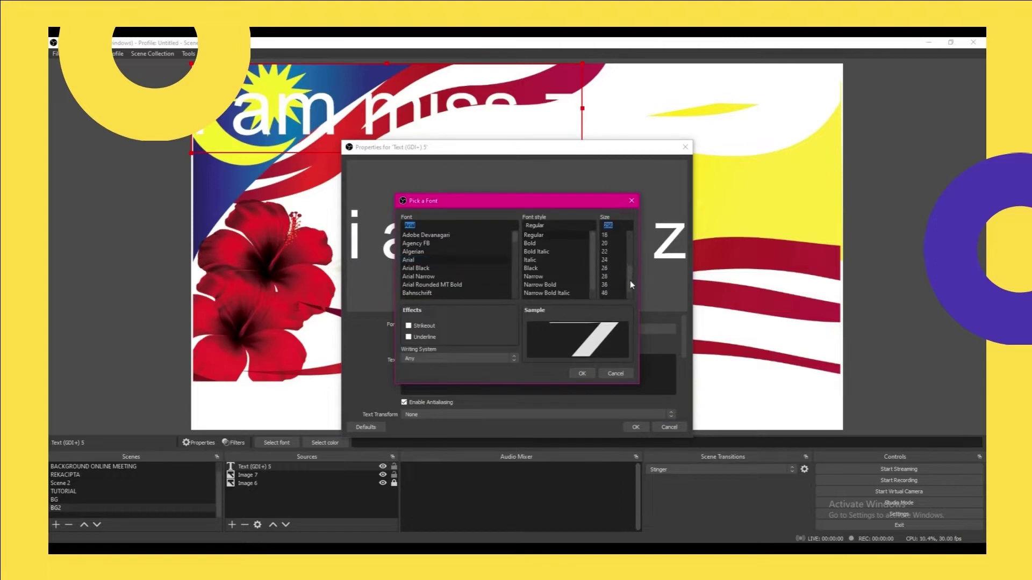
click(615, 374)
Set the text source's font to Brush Script MT Italic
click(606, 330)
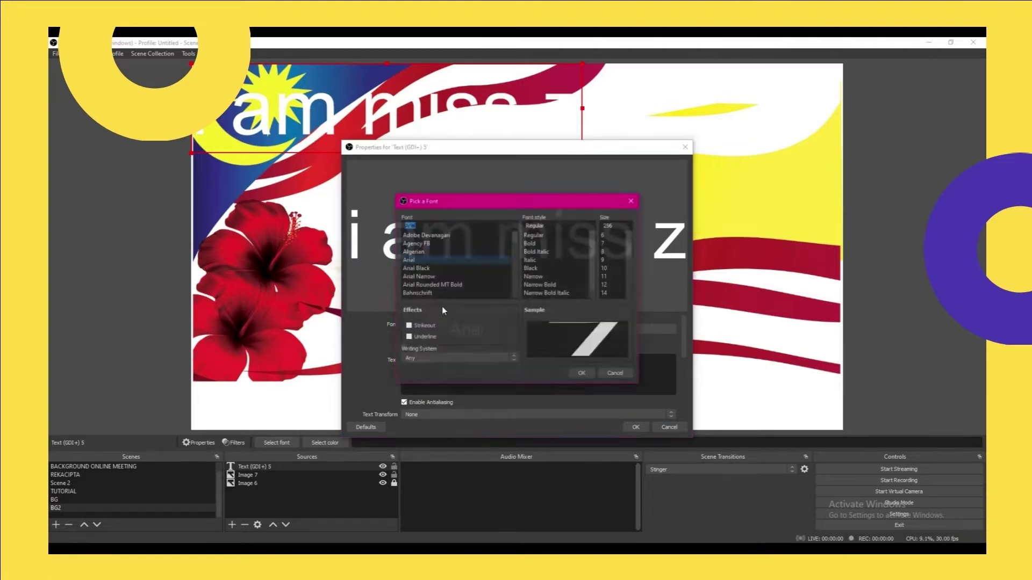
click(417, 278)
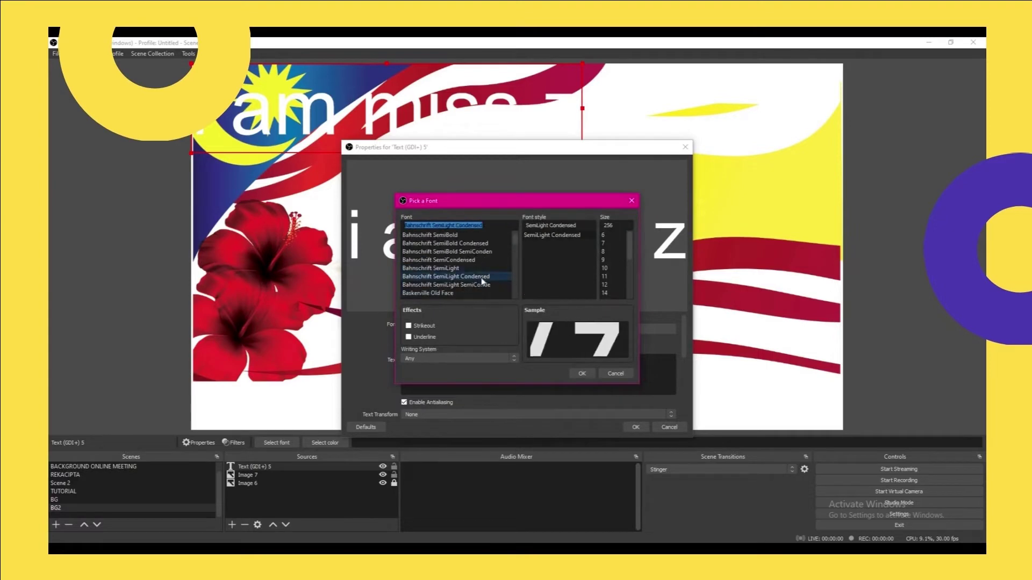
scroll(483, 279, down, 1)
click(451, 294)
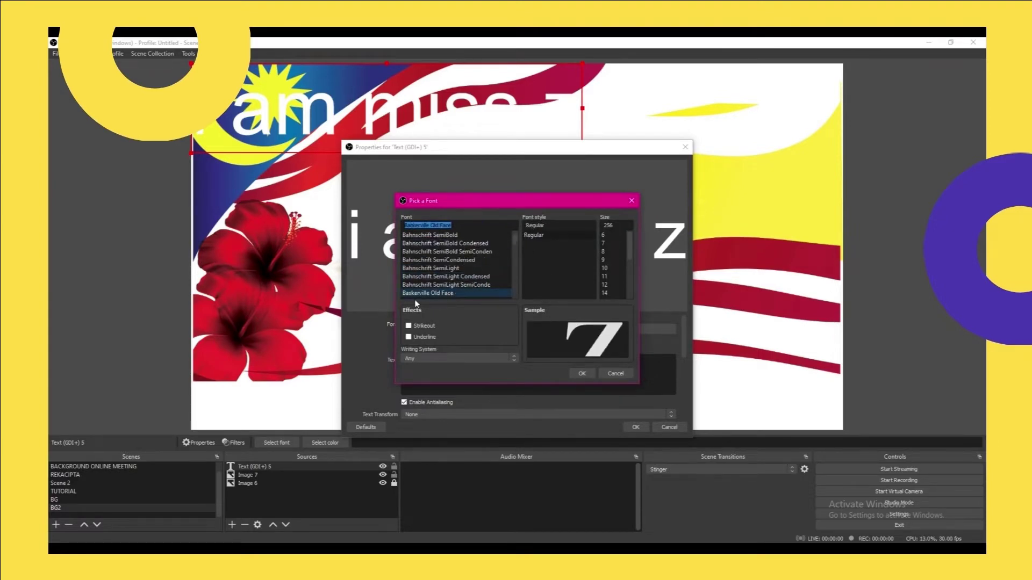
scroll(429, 269, down, 5)
click(421, 260)
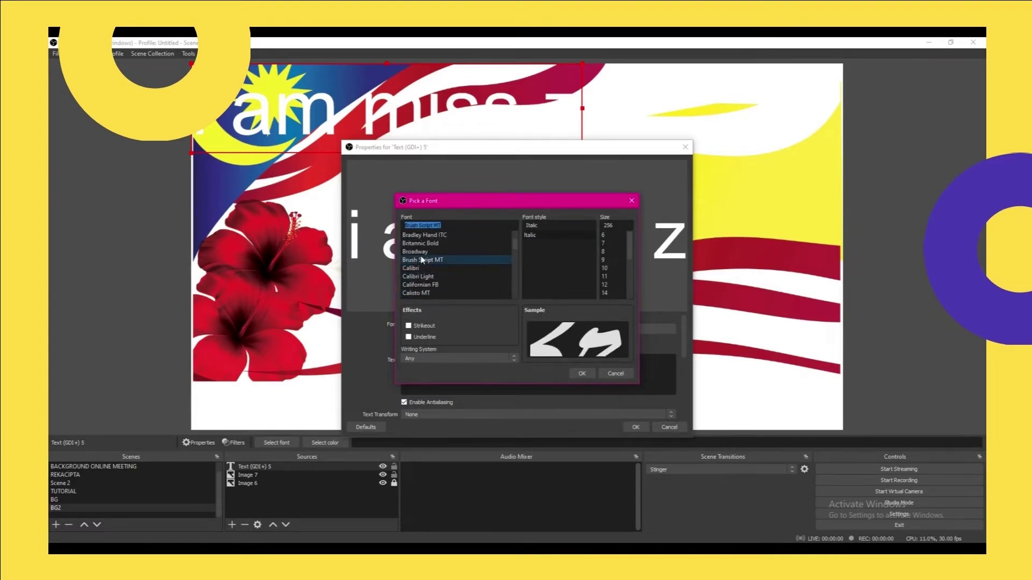
click(582, 373)
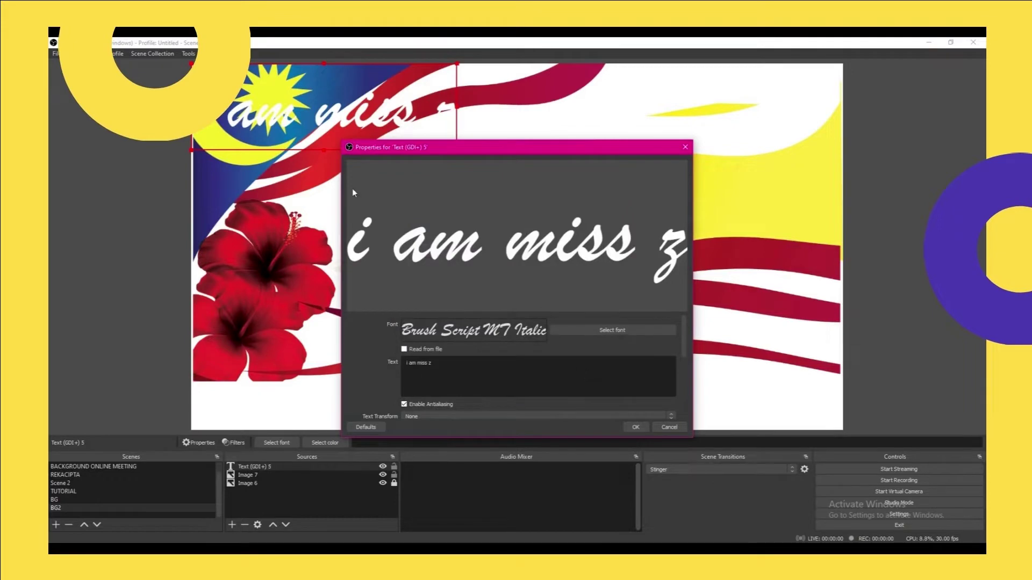
Color the text blue (#0055ff) and move it onto the yellow area beside the greeting poster
drag(270, 132, 615, 111)
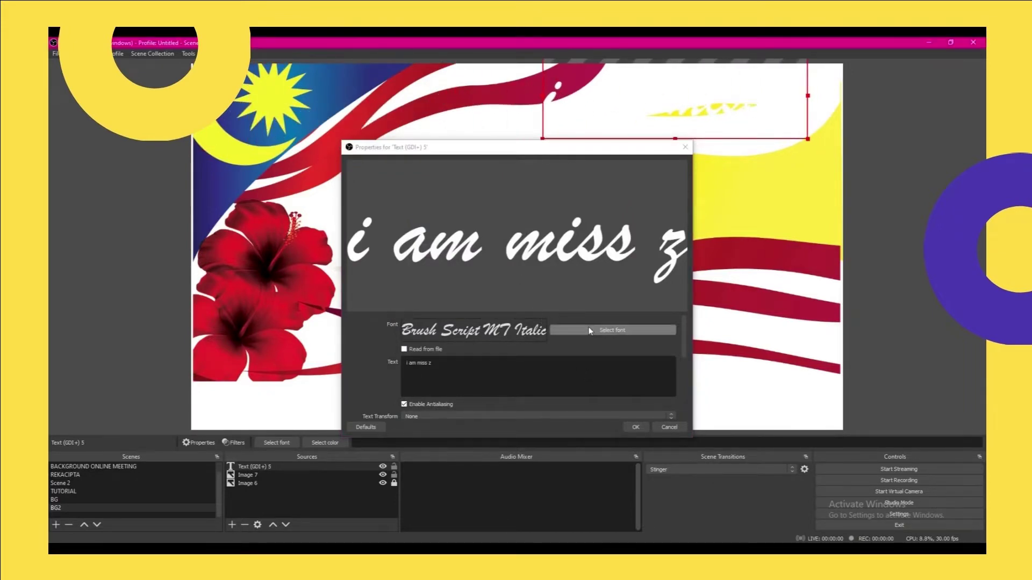
scroll(589, 356, down, 2)
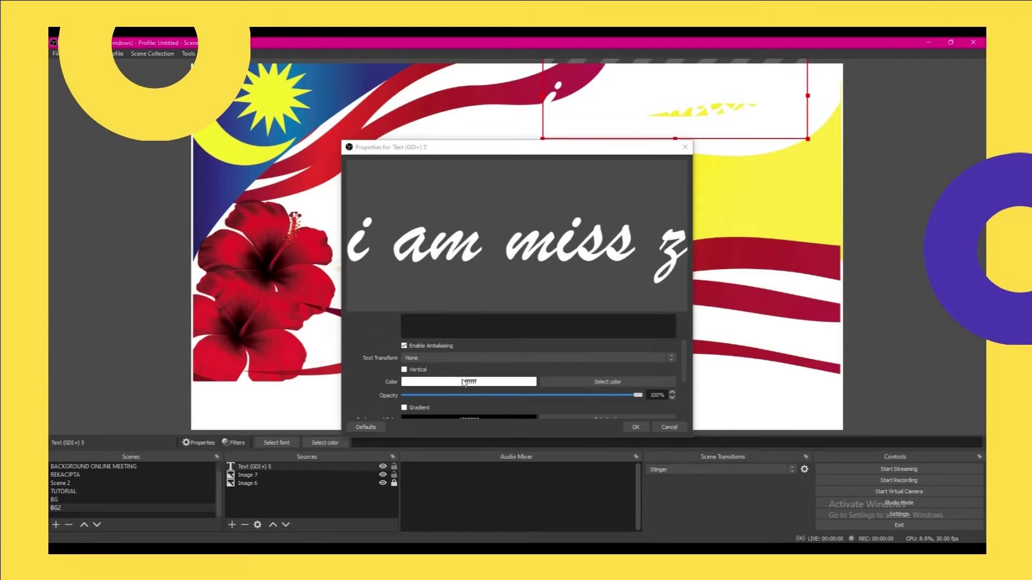
scroll(586, 353, up, 2)
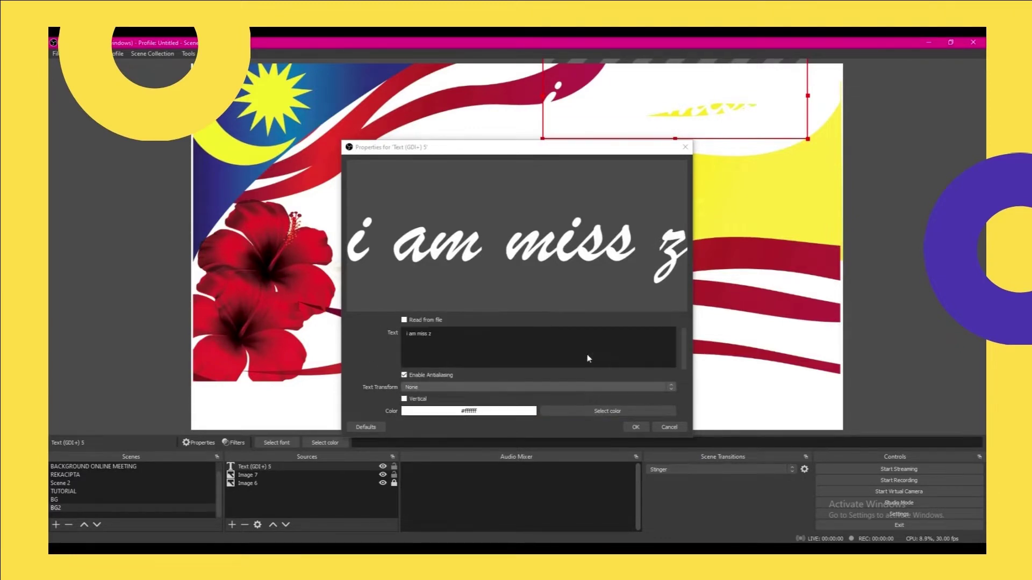
scroll(586, 353, down, 1)
click(602, 382)
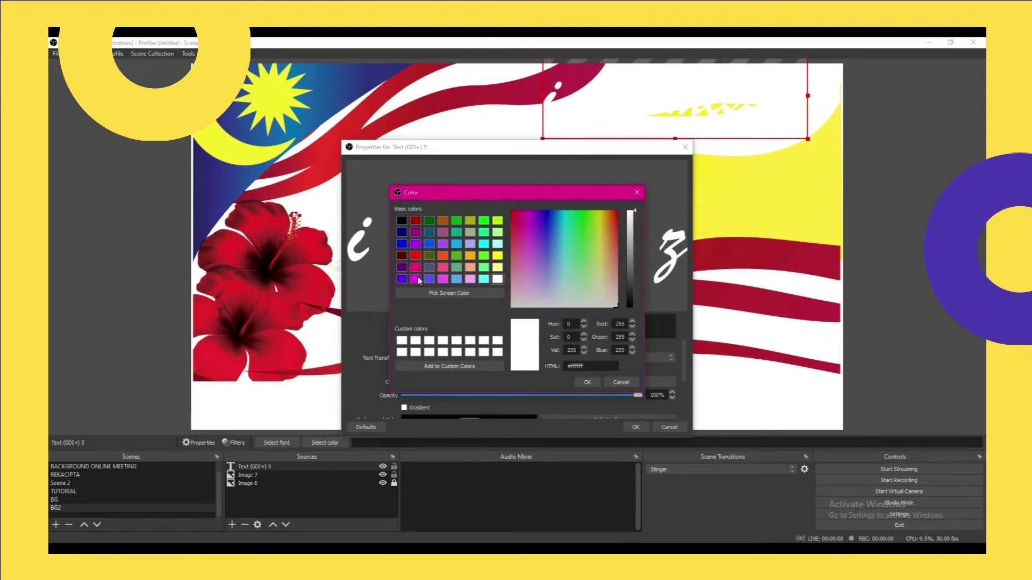
click(416, 279)
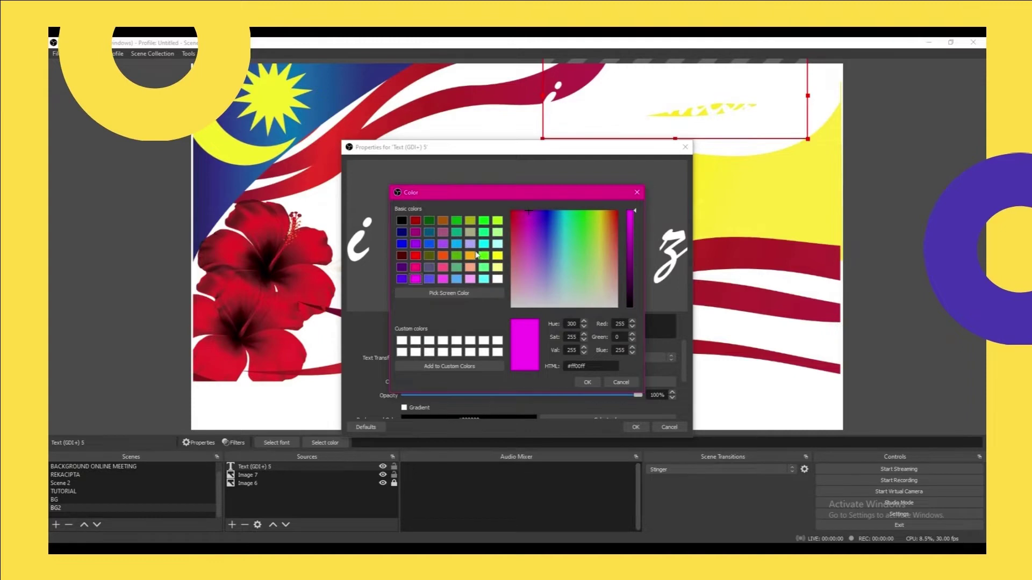
click(430, 245)
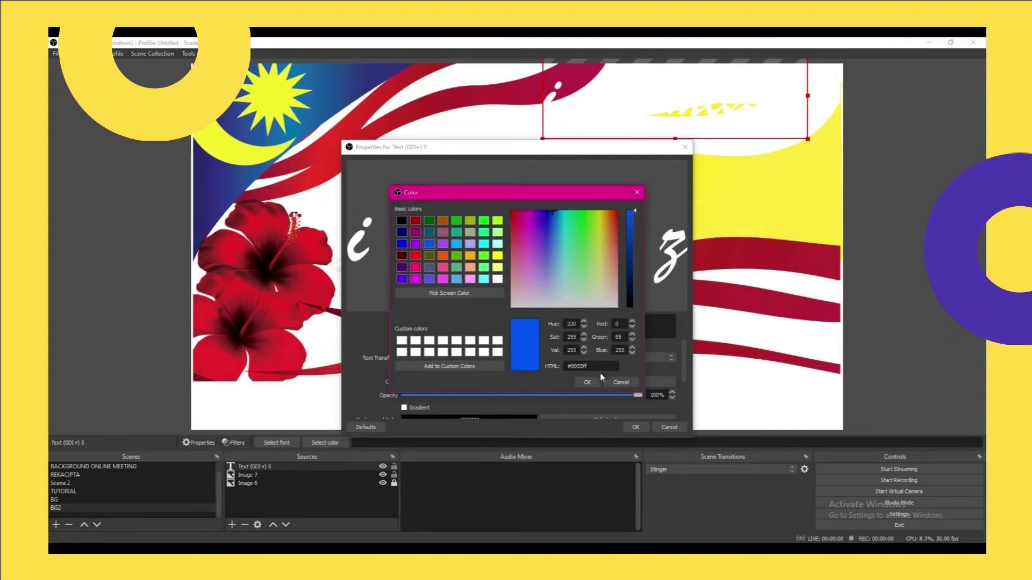
click(587, 382)
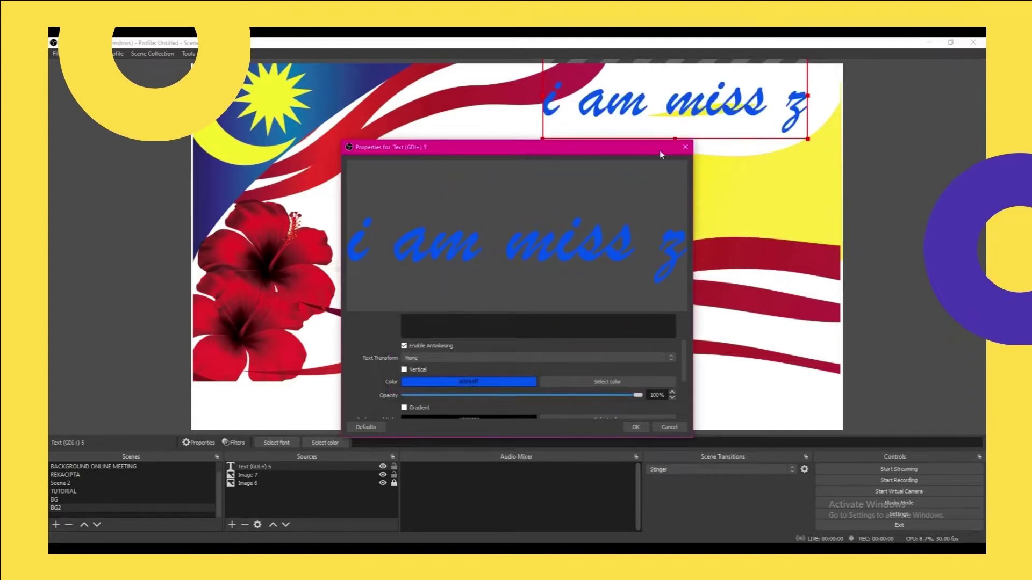
drag(659, 150, 519, 117)
drag(702, 100, 711, 193)
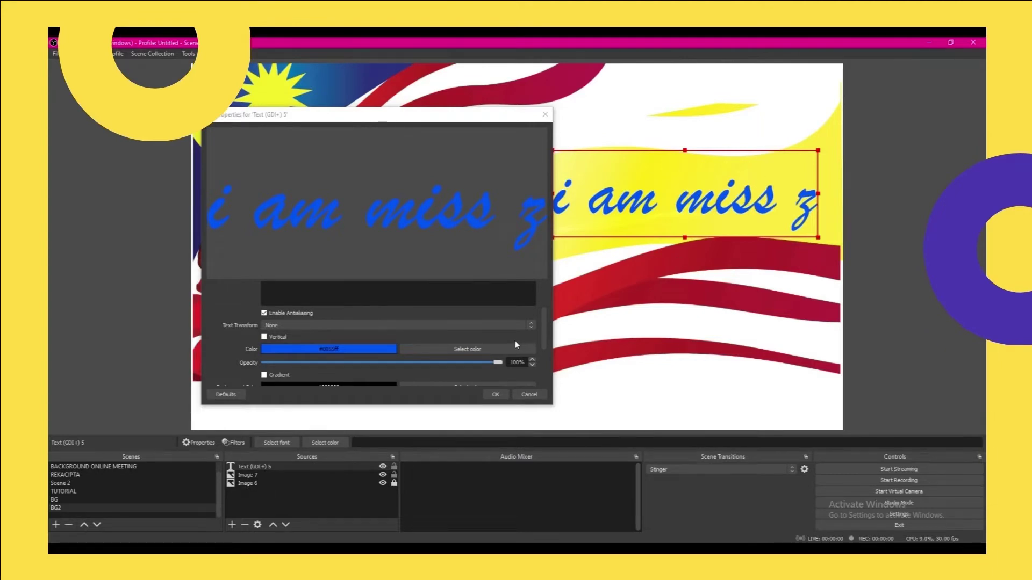
Give the text a black (#000000) background with 78% background opacity
scroll(357, 389, down, 3)
scroll(372, 366, up, 1)
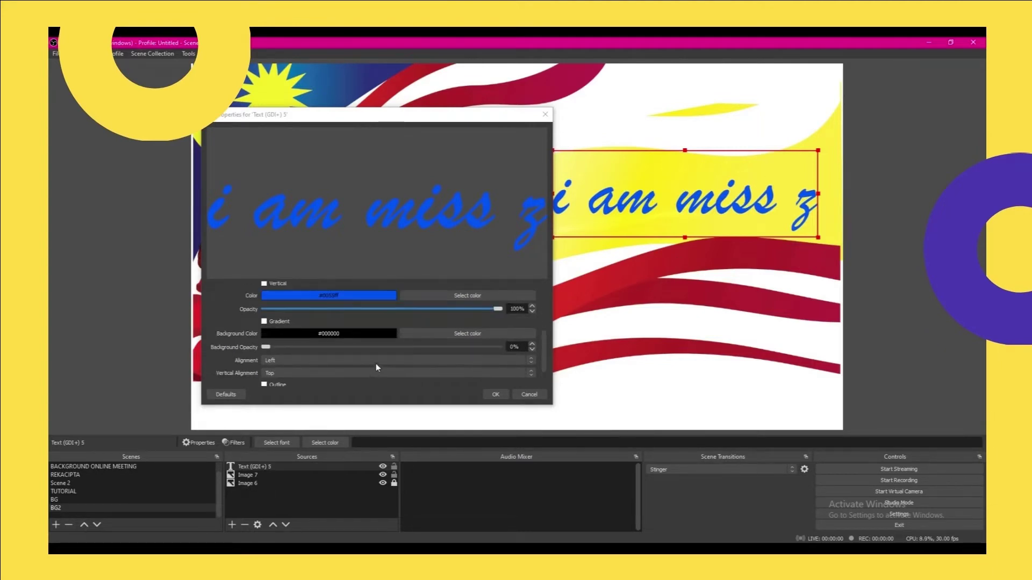
click(463, 337)
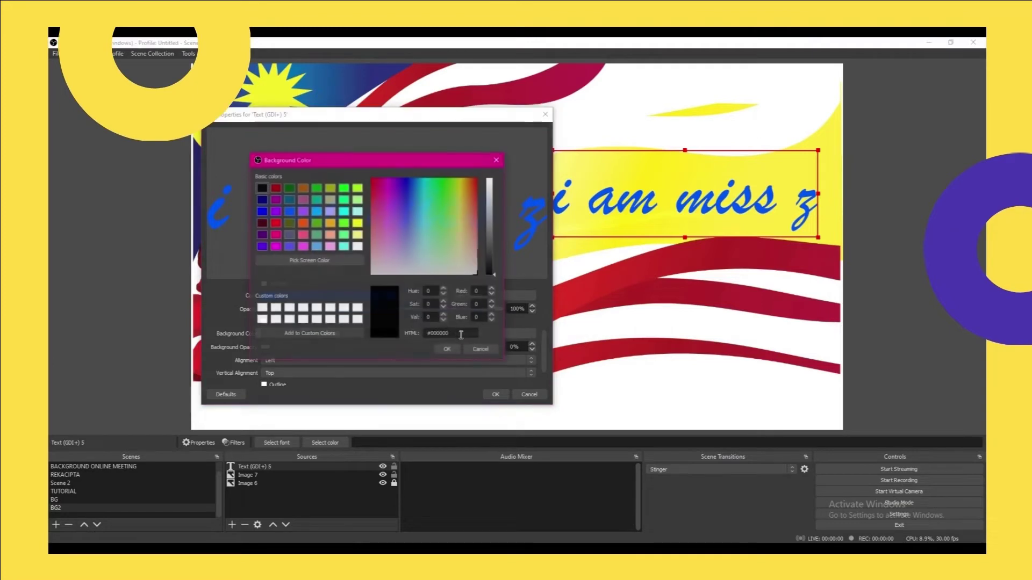
click(345, 224)
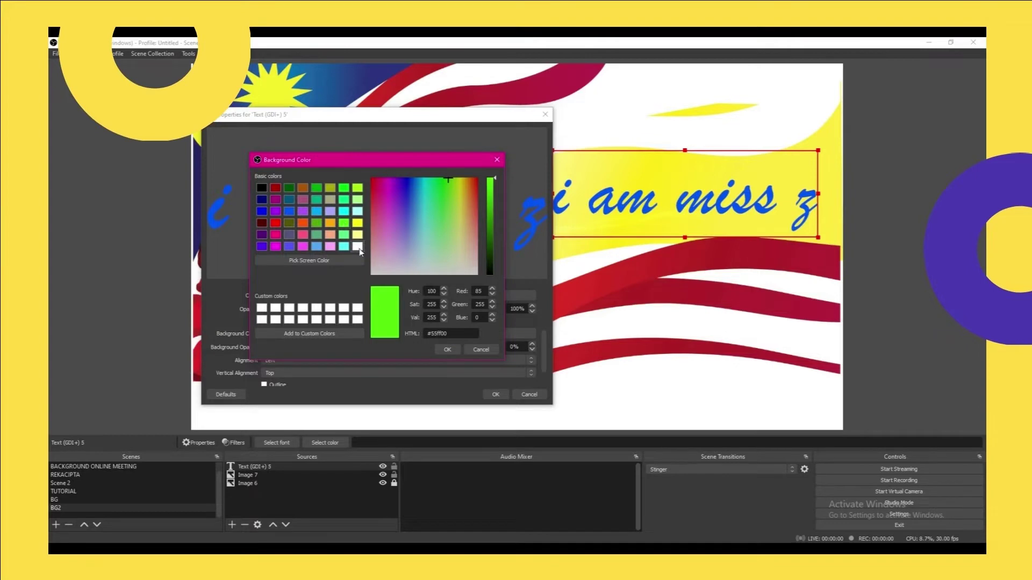
click(358, 246)
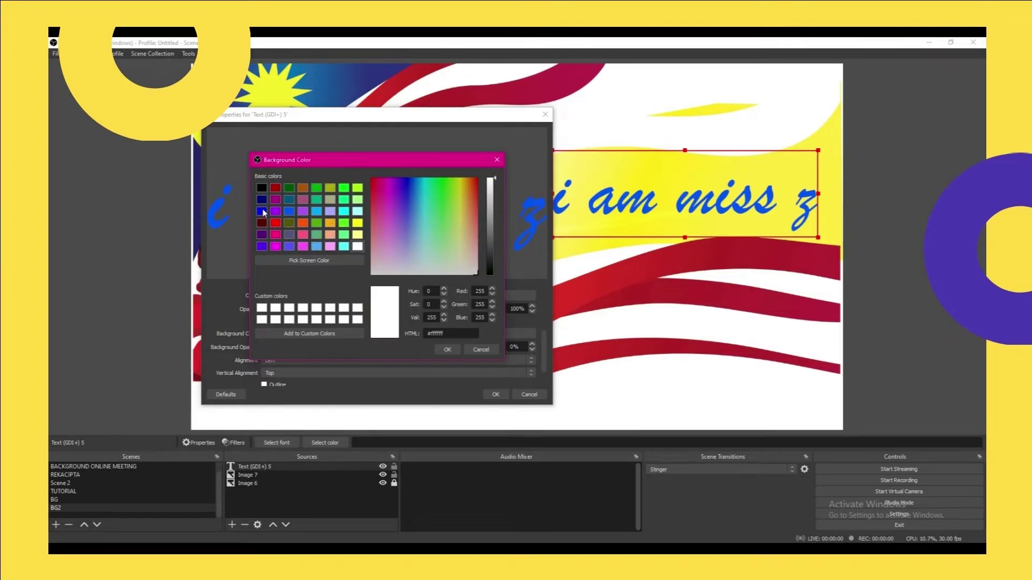
click(263, 190)
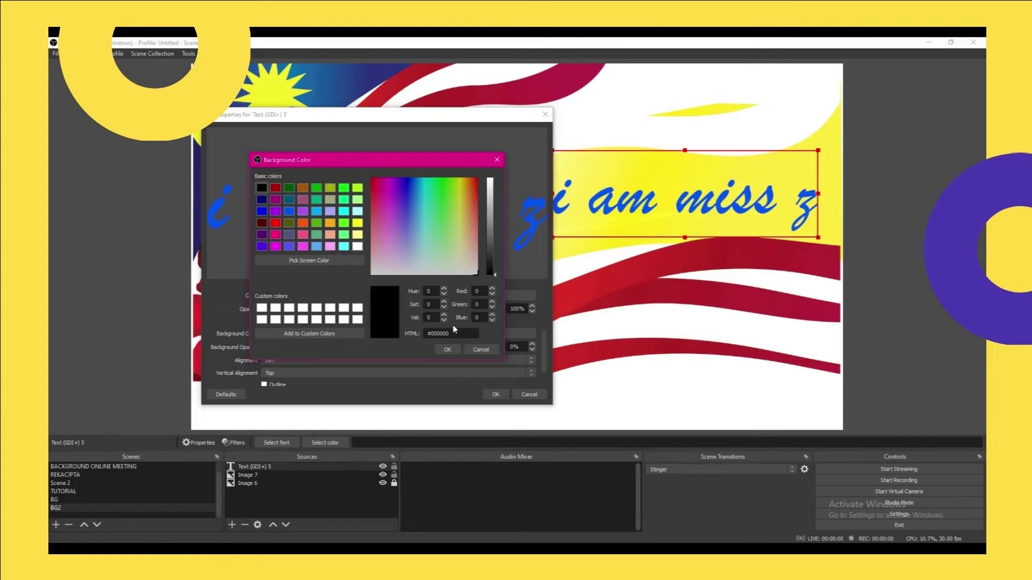
click(496, 394)
click(447, 349)
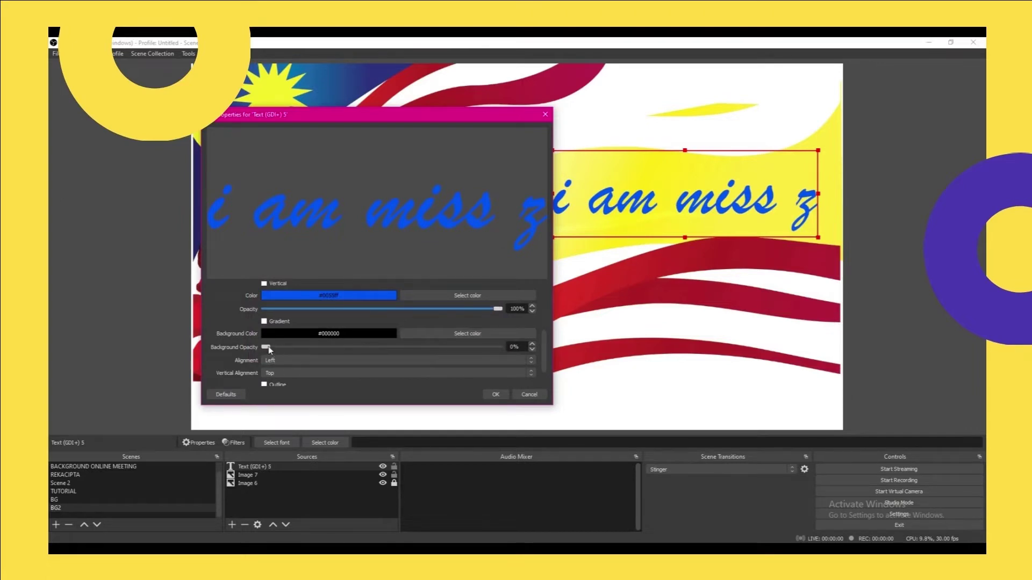
drag(275, 347, 447, 353)
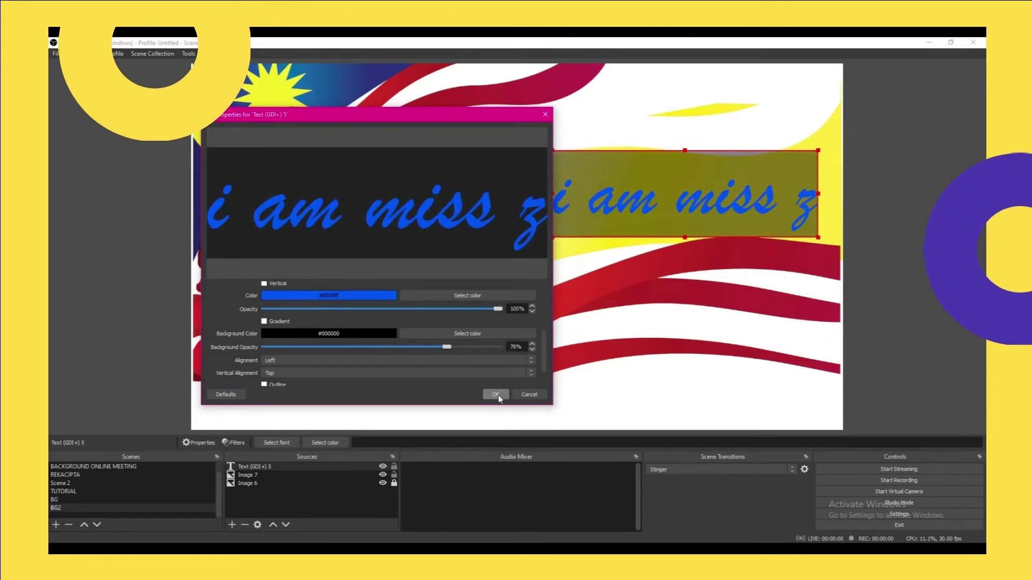
click(495, 395)
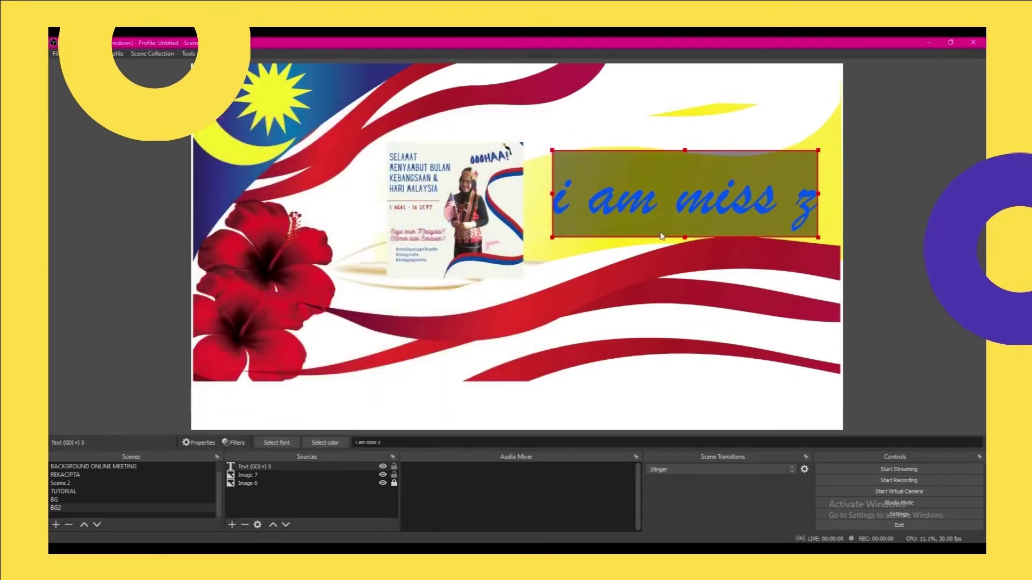
click(656, 313)
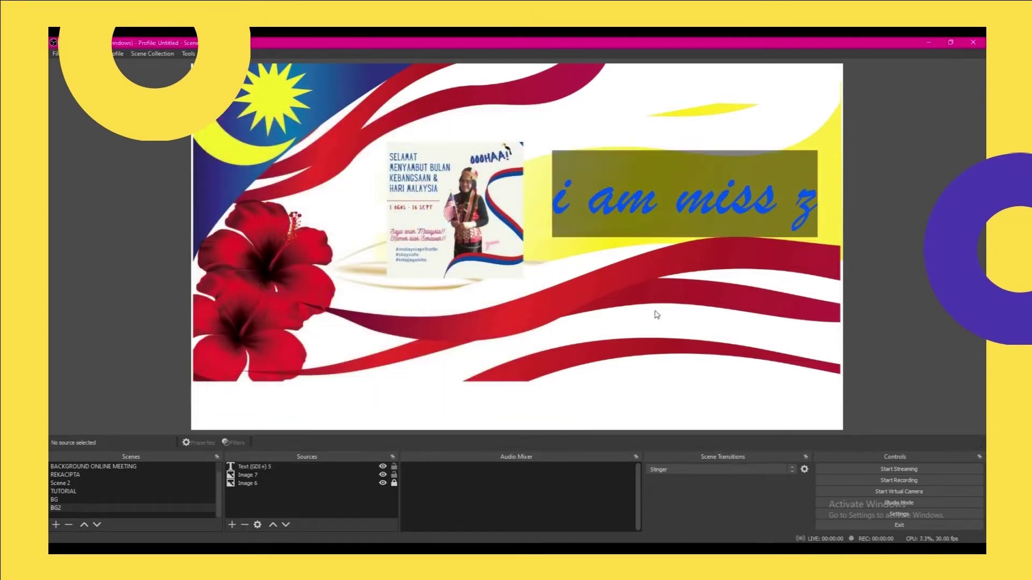
Set the text's background color to white (#ffffff) and its background opacity to 0%
click(629, 205)
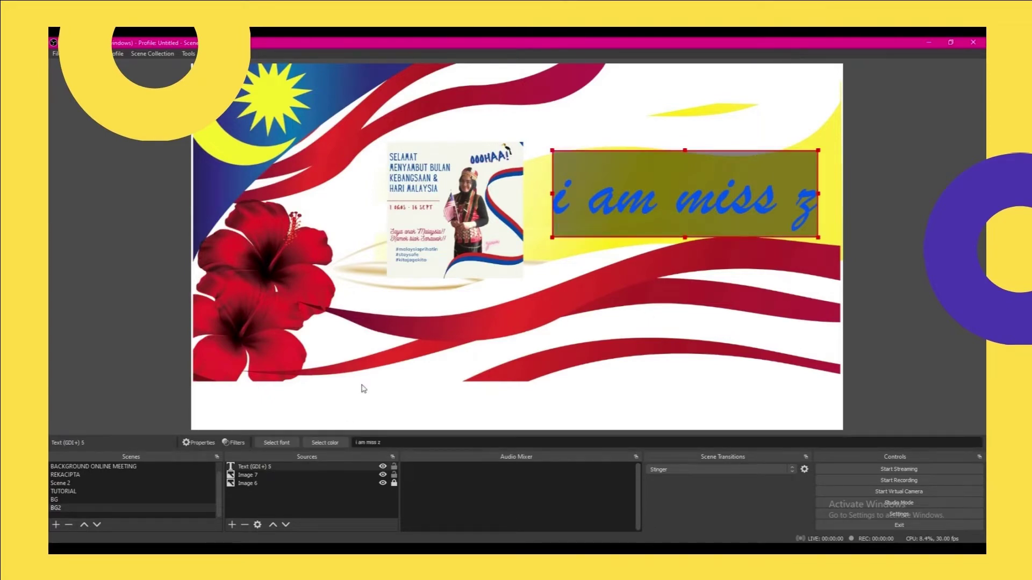
right_click(608, 204)
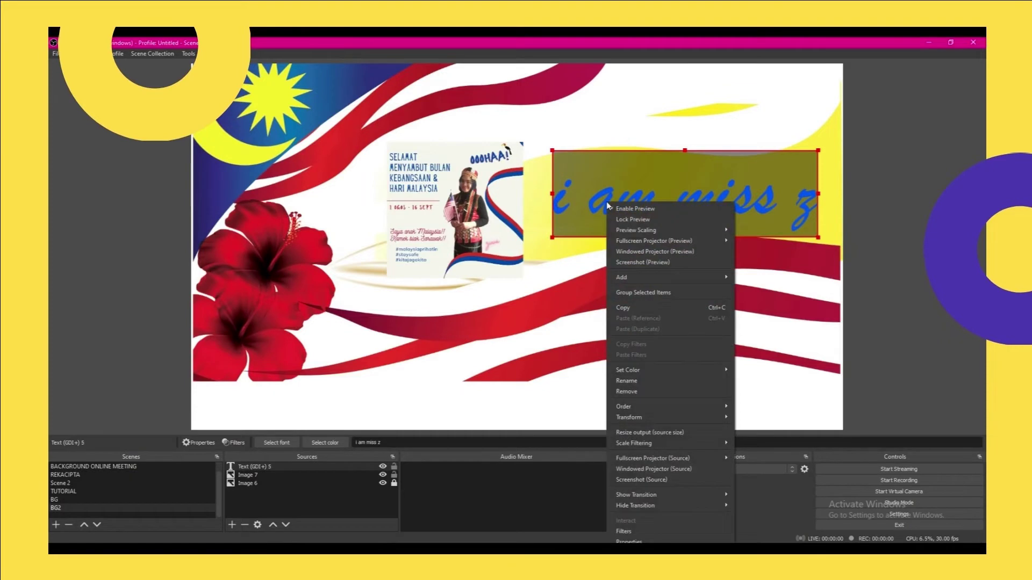
click(647, 540)
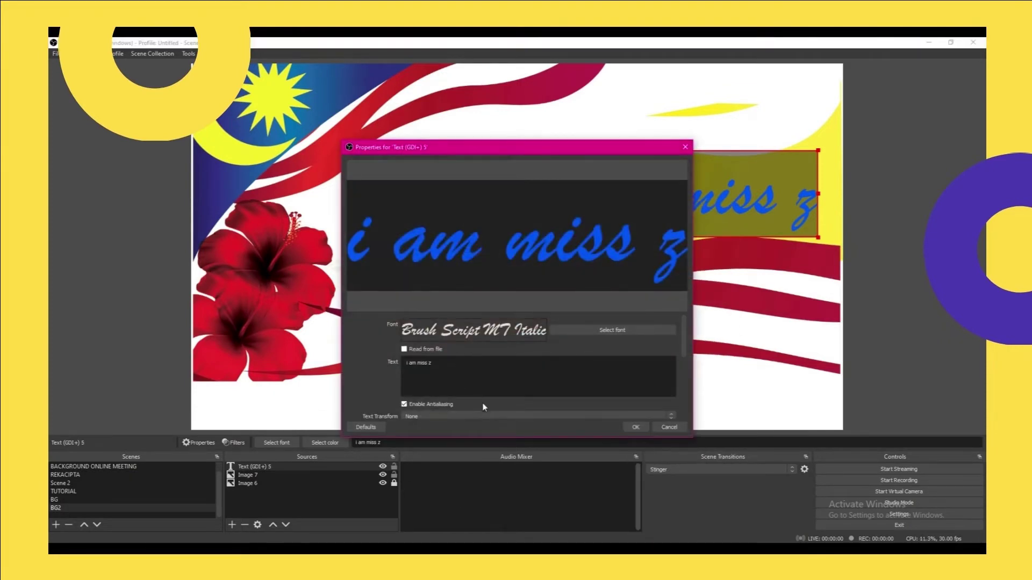
drag(683, 334, 686, 375)
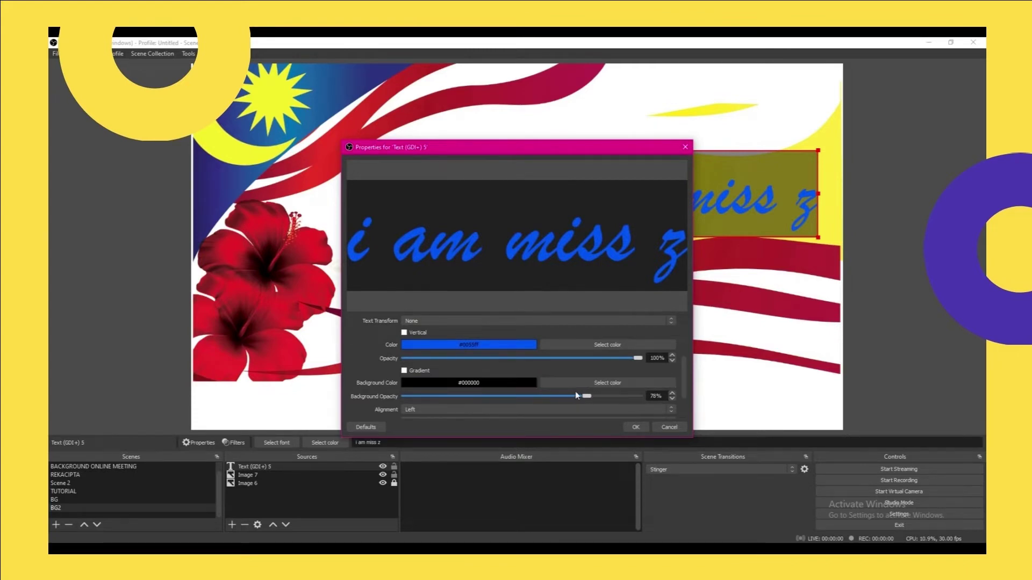
click(566, 380)
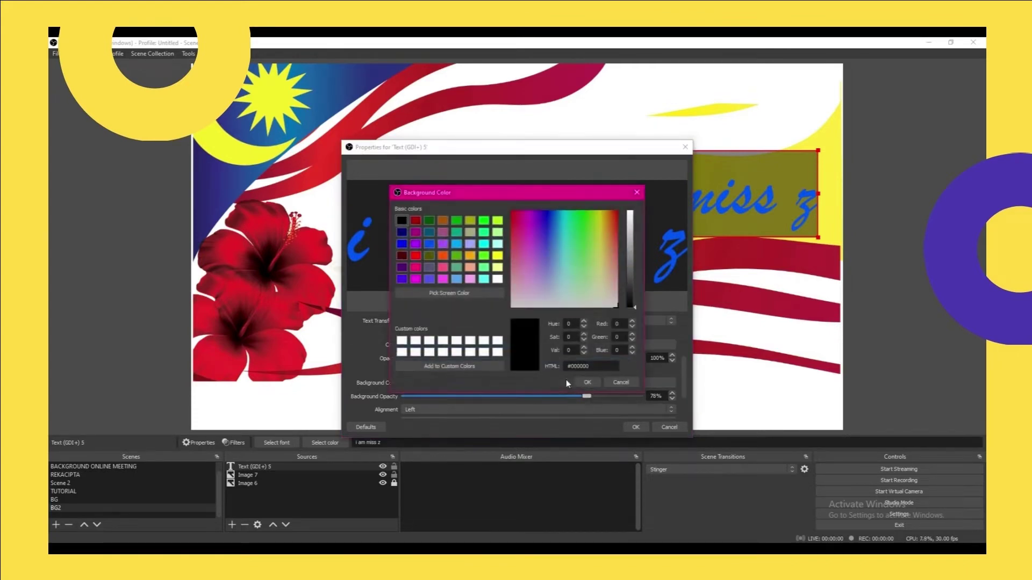
click(401, 343)
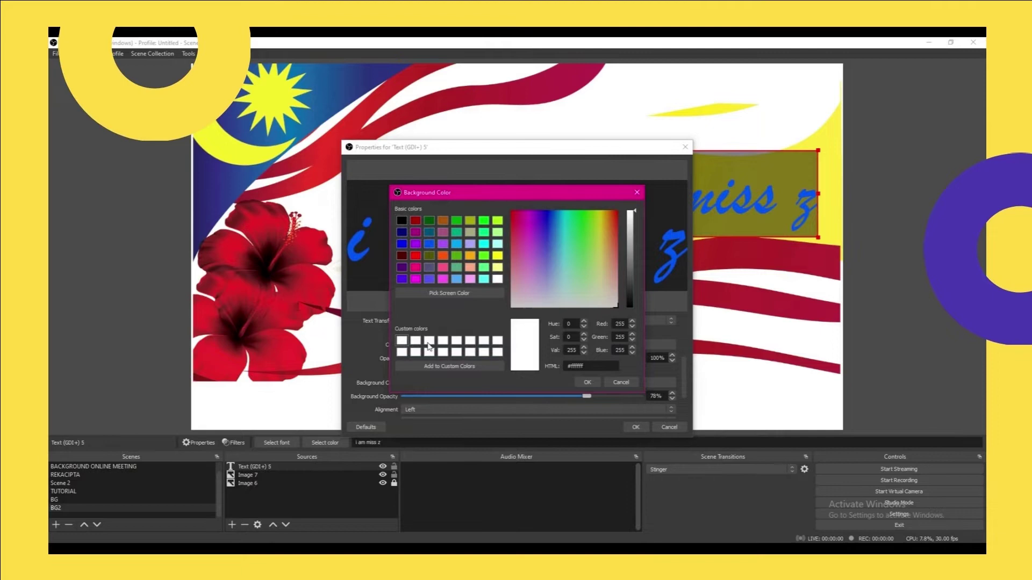
click(587, 382)
drag(588, 396, 398, 398)
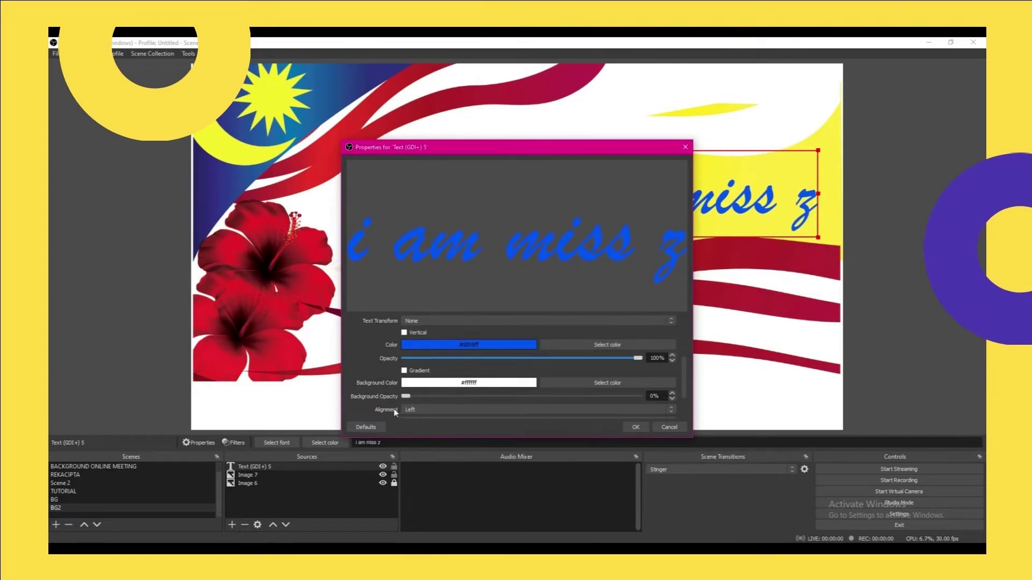
click(629, 426)
Shift the text slightly closer to the greeting poster and enlarge it a little
click(618, 272)
click(640, 206)
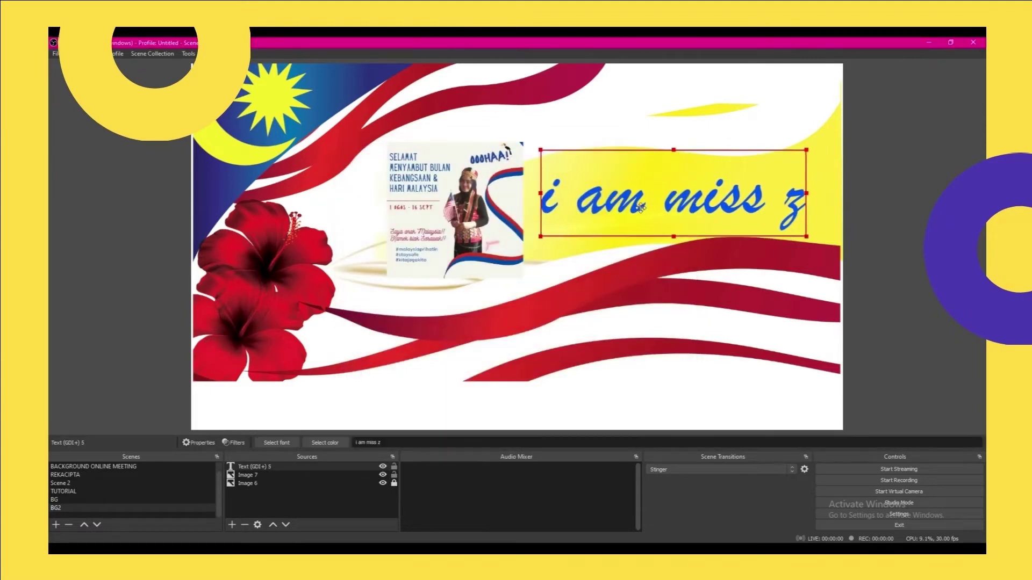
drag(640, 207, 639, 208)
drag(804, 149, 813, 142)
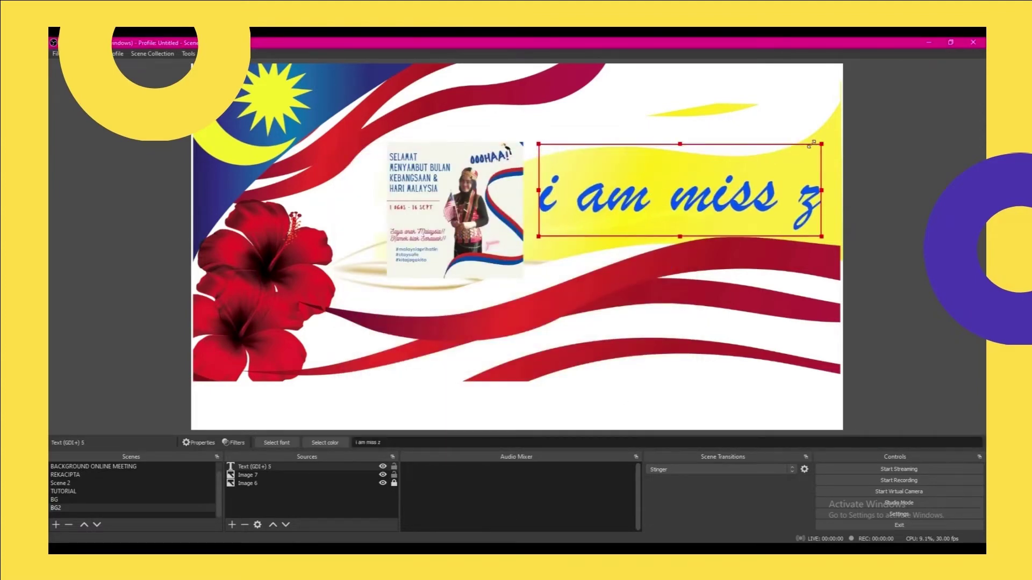
Change the text source's wording to "i am miss Z" with a capital Z
right_click(781, 204)
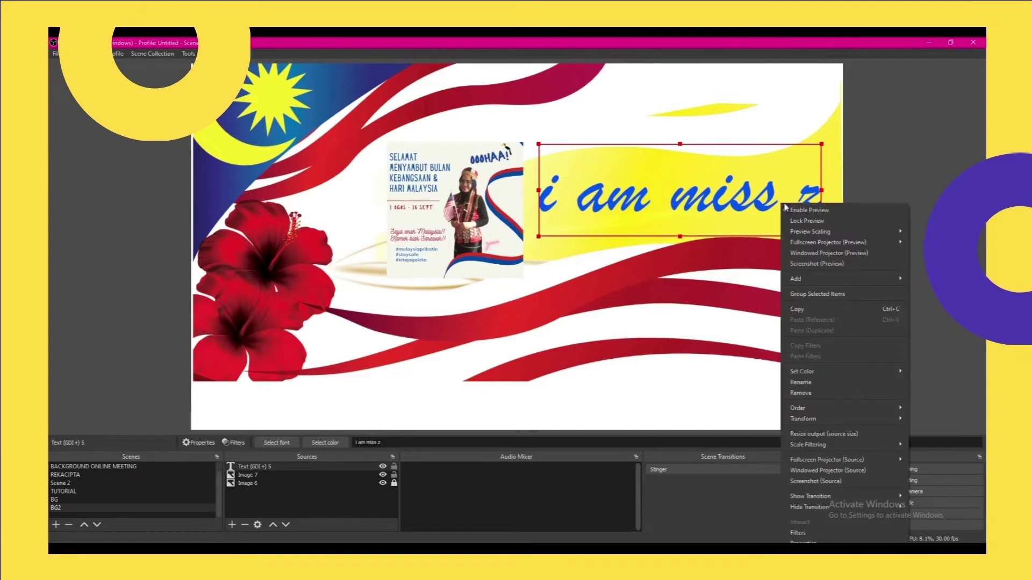
click(801, 542)
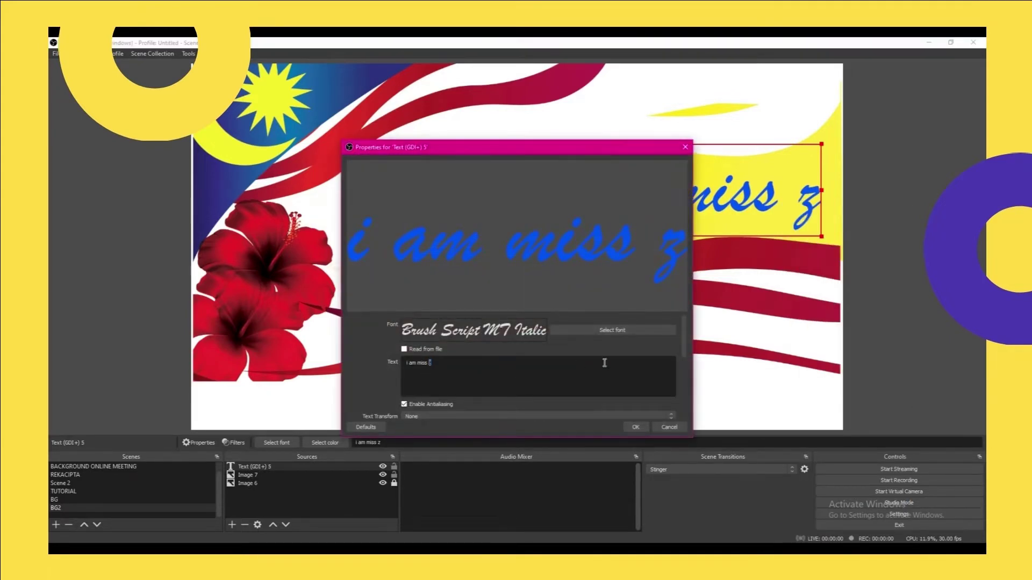
text(Z)
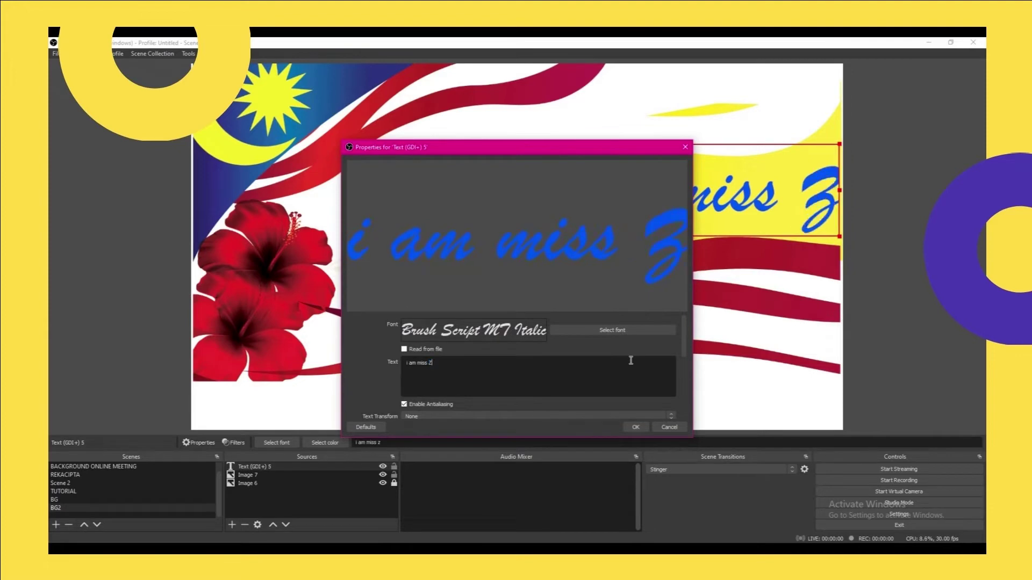
click(636, 426)
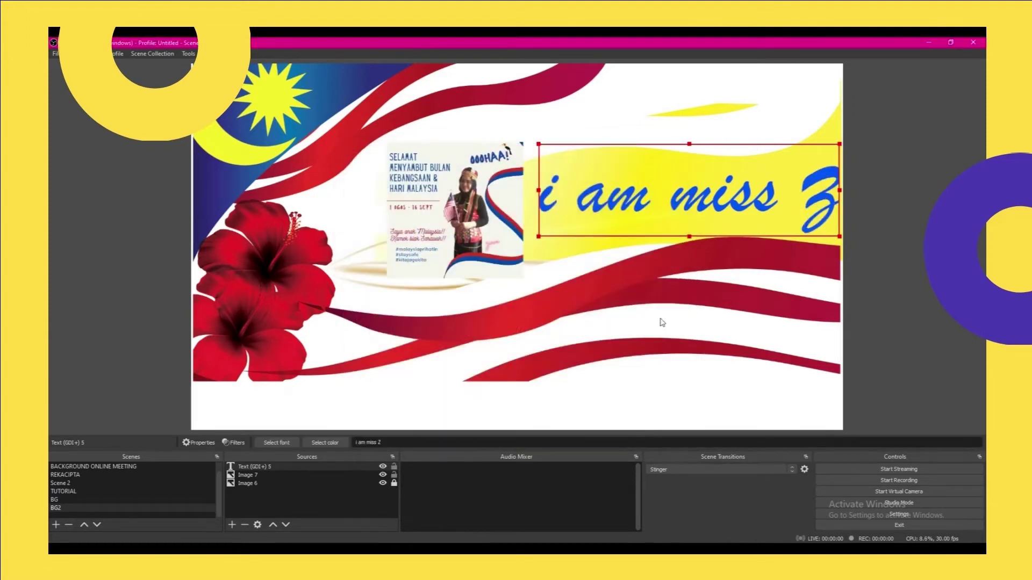
Shrink the "i am miss Z" text slightly and nudge it down onto the middle of the yellow band
drag(839, 144, 822, 157)
click(713, 261)
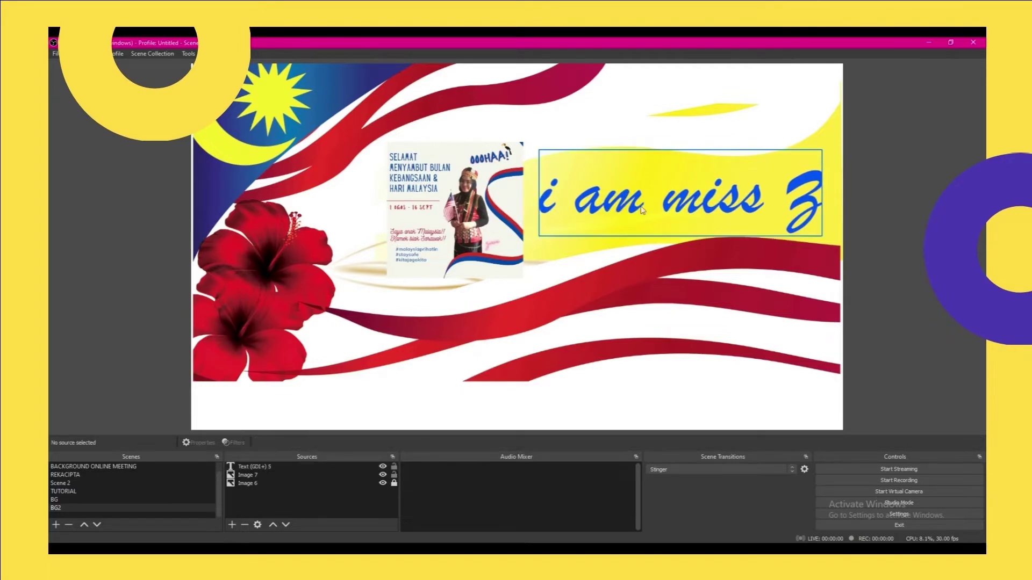
click(589, 197)
drag(589, 196, 586, 201)
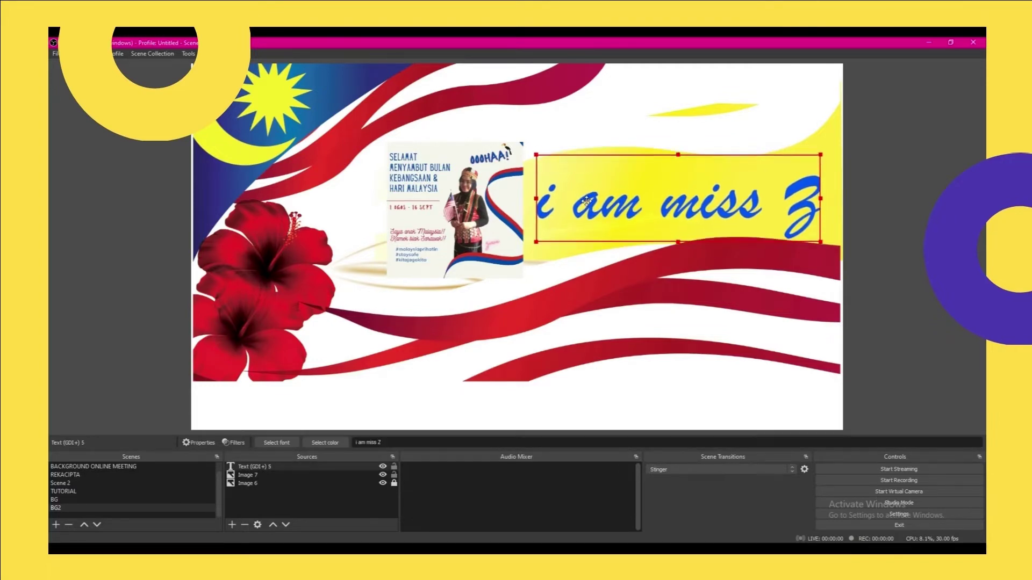
click(671, 363)
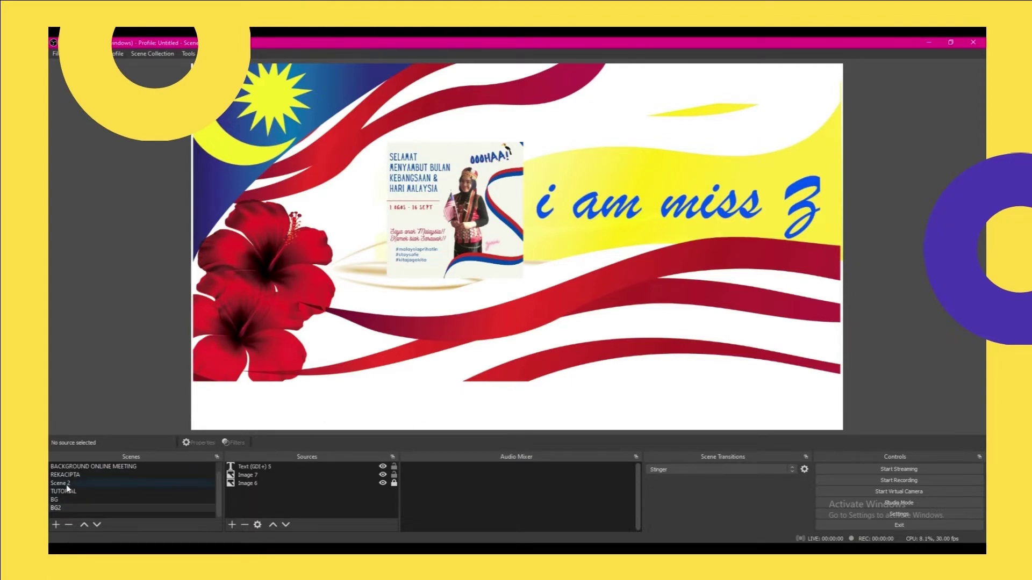
Look through the REKACIPTA, Scene 2 and BACKGROUND ONLINE MEETING scenes for example layouts, and return to BG2
scroll(66, 479, up, 1)
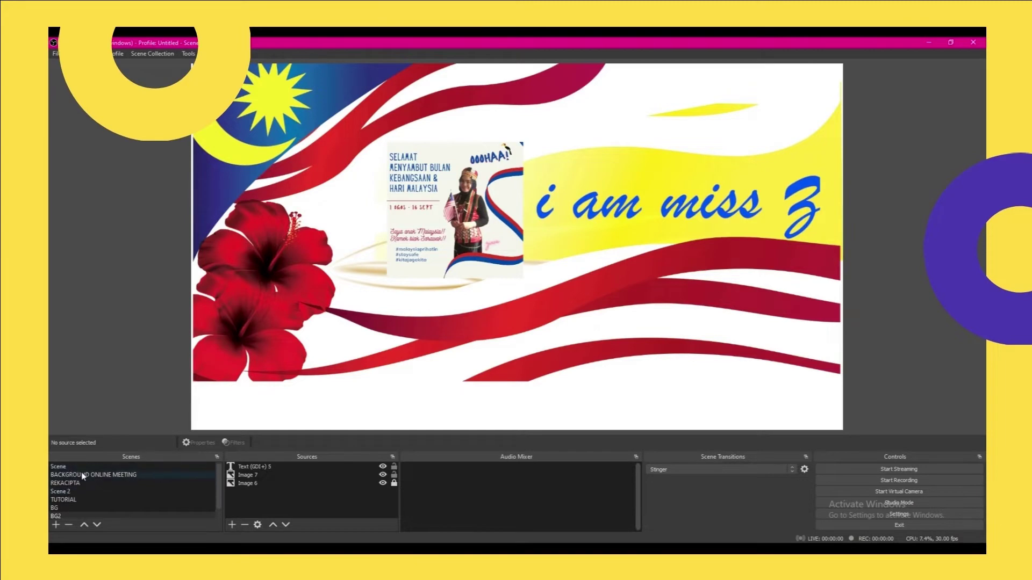
click(73, 465)
click(72, 485)
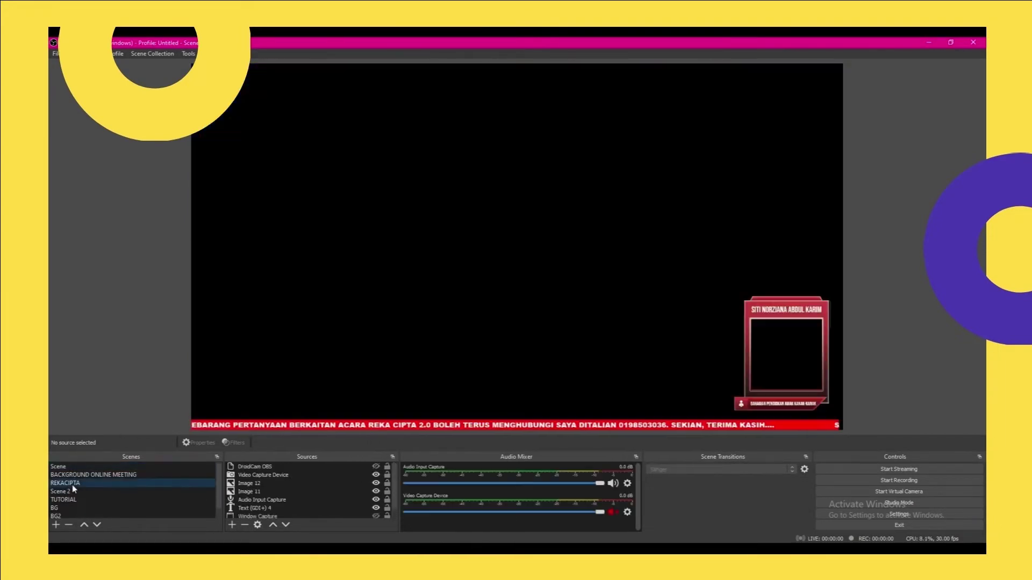
click(68, 491)
click(75, 475)
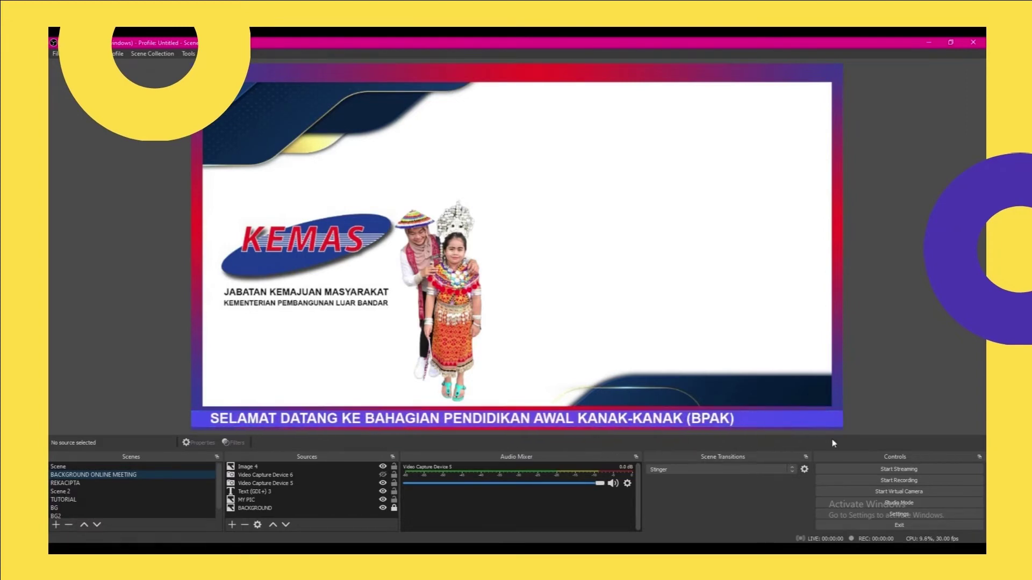
scroll(69, 514, down, 1)
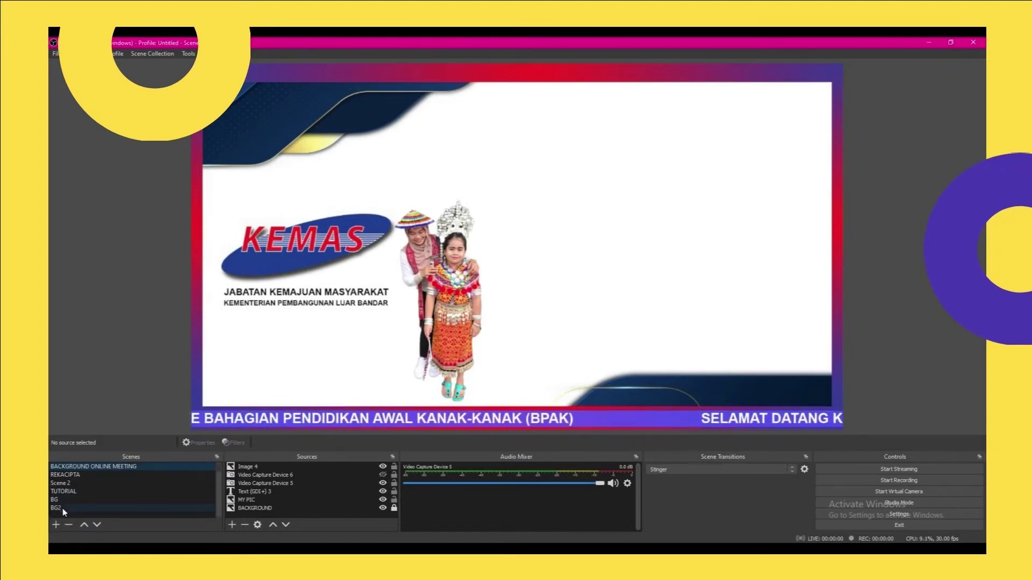
click(62, 509)
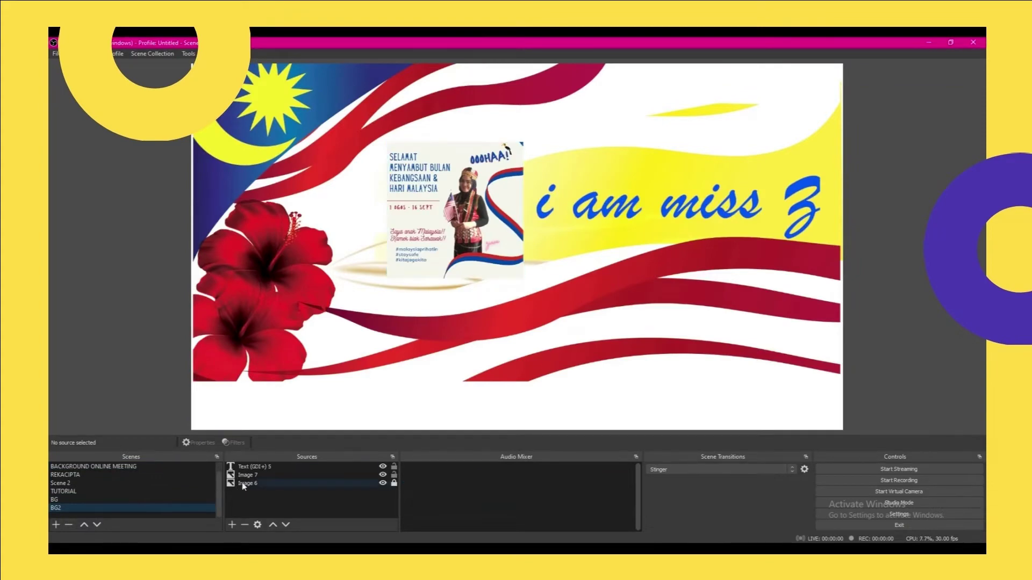
click(231, 525)
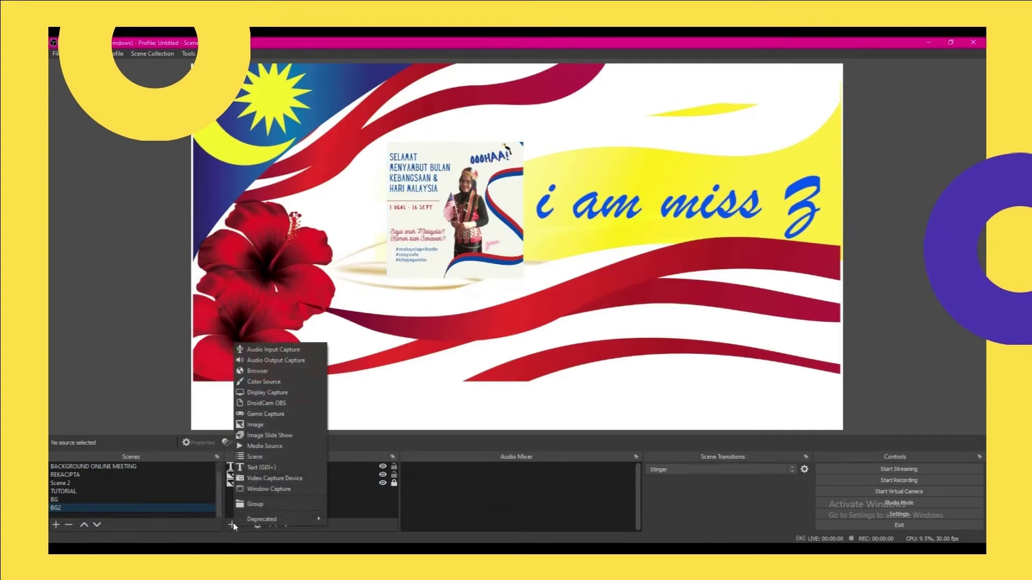
click(251, 468)
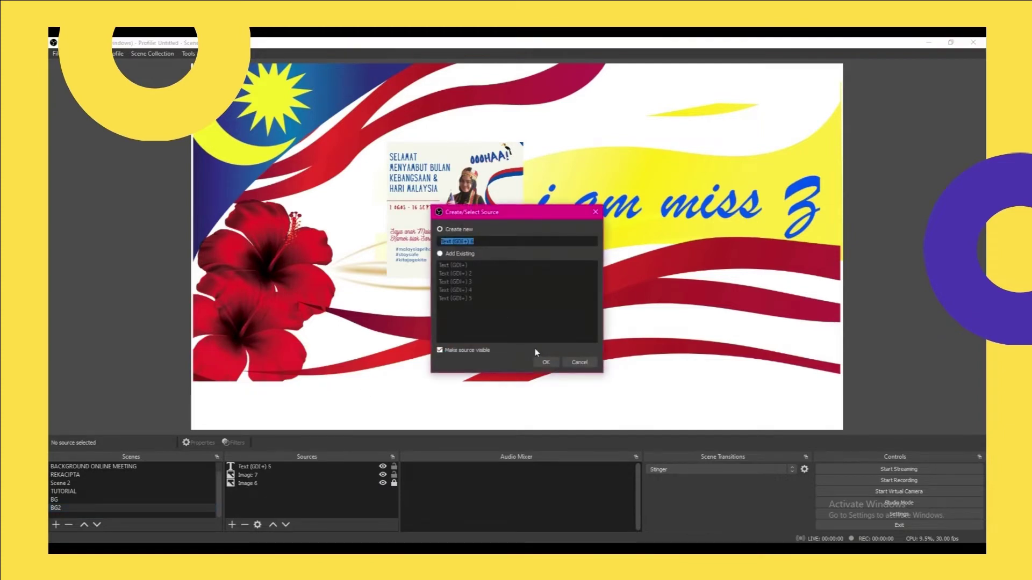
click(580, 362)
Add a new Text (GDI+) source to BG2 reading "SAYA ANAK MALAYSIA..........."
click(235, 525)
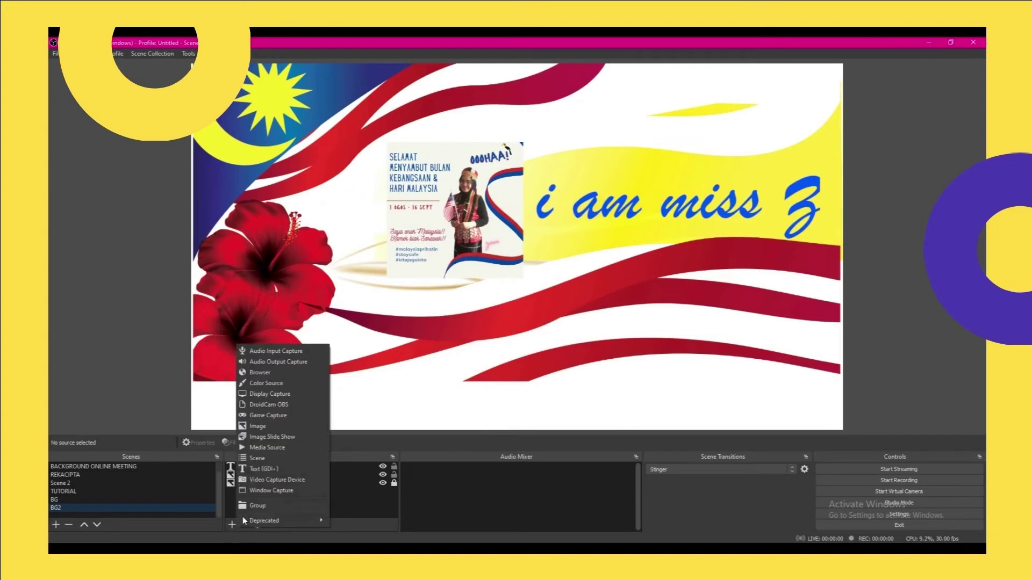
click(252, 469)
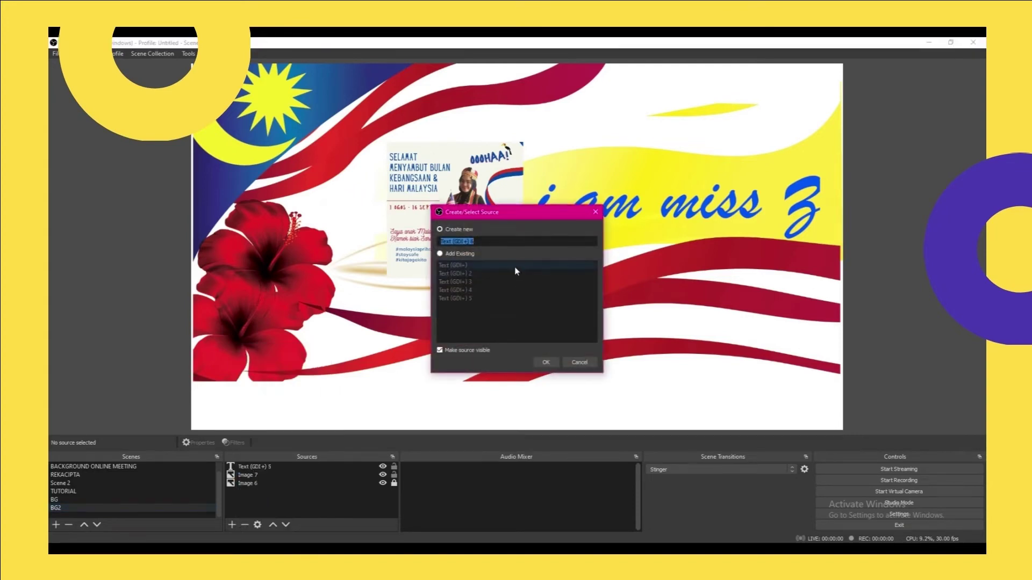
click(545, 363)
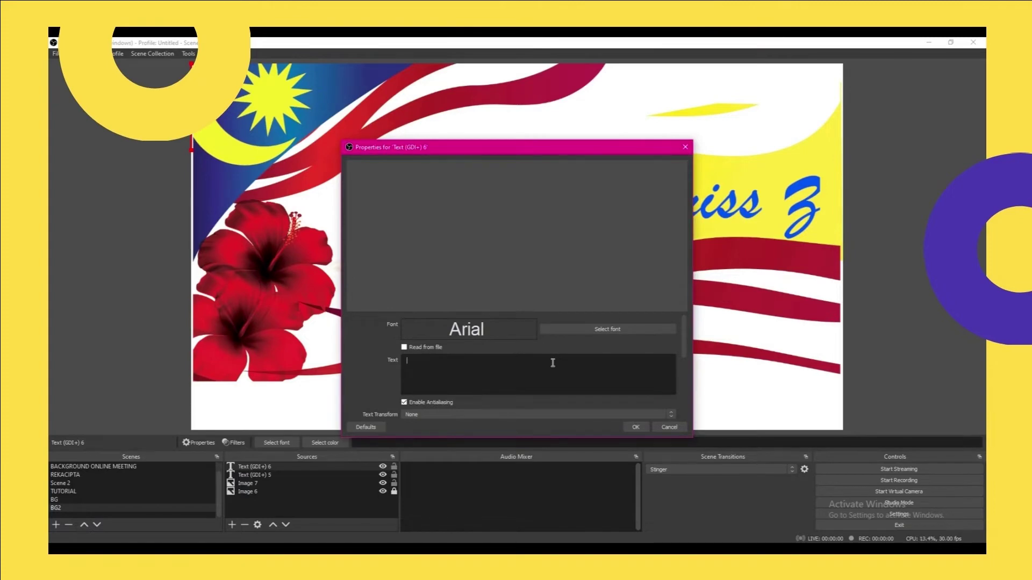
text(SAYA ANAK)
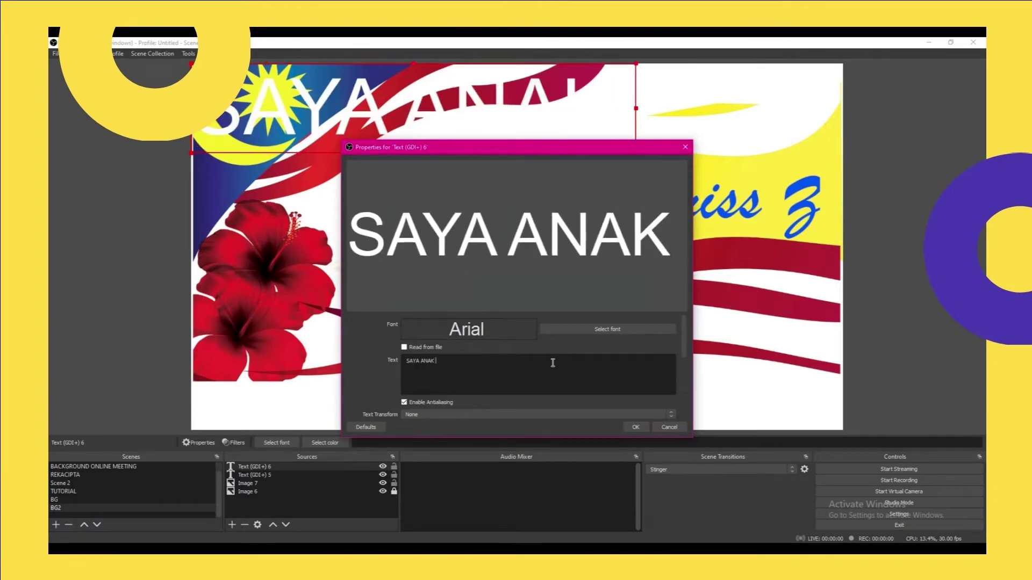
text( MALAYSIA.)
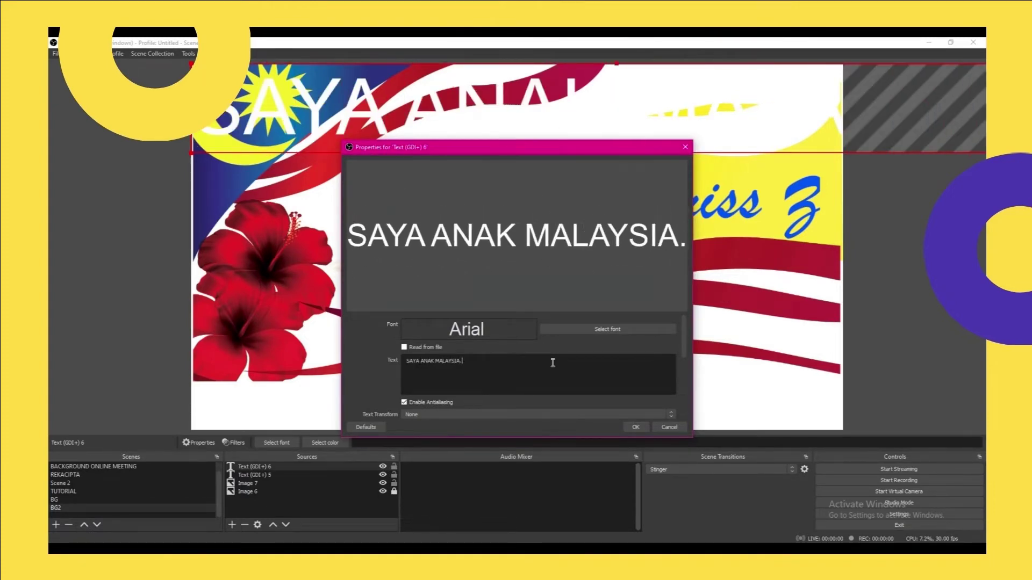
text(..........)
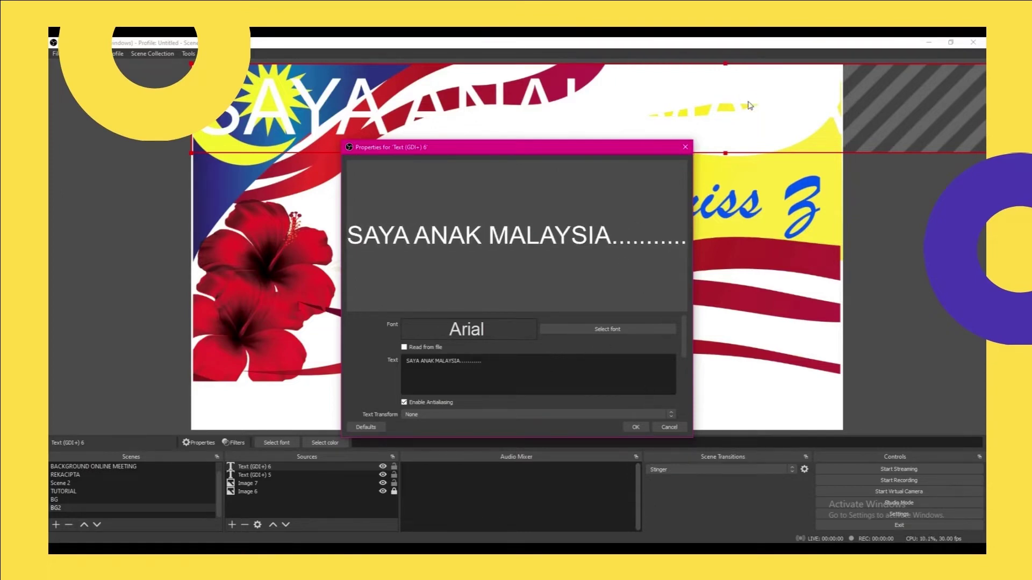
Set the new text's font to Arial Rounded MT Bold at size 48
click(608, 332)
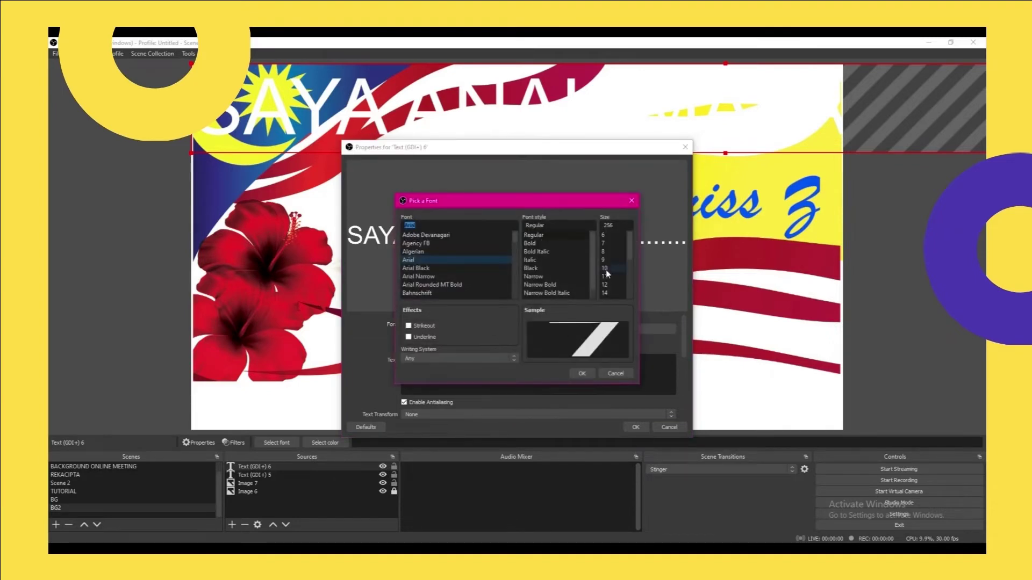
drag(627, 255, 613, 283)
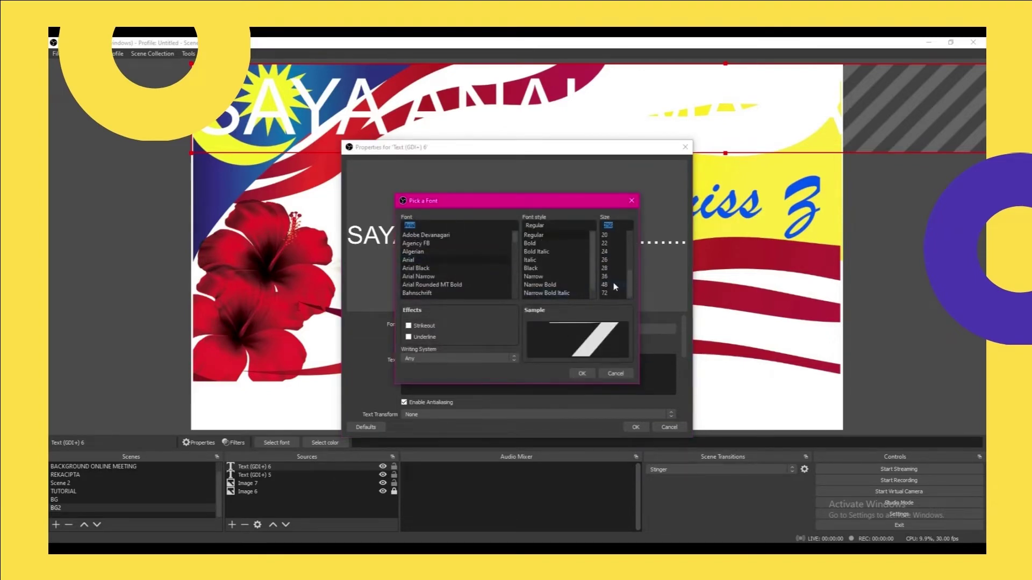
click(611, 285)
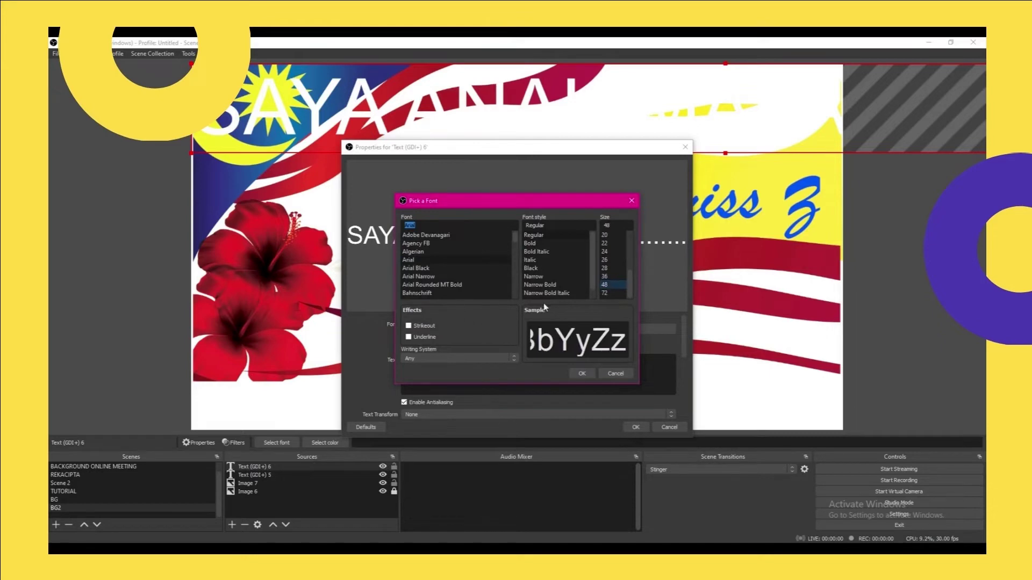
click(427, 285)
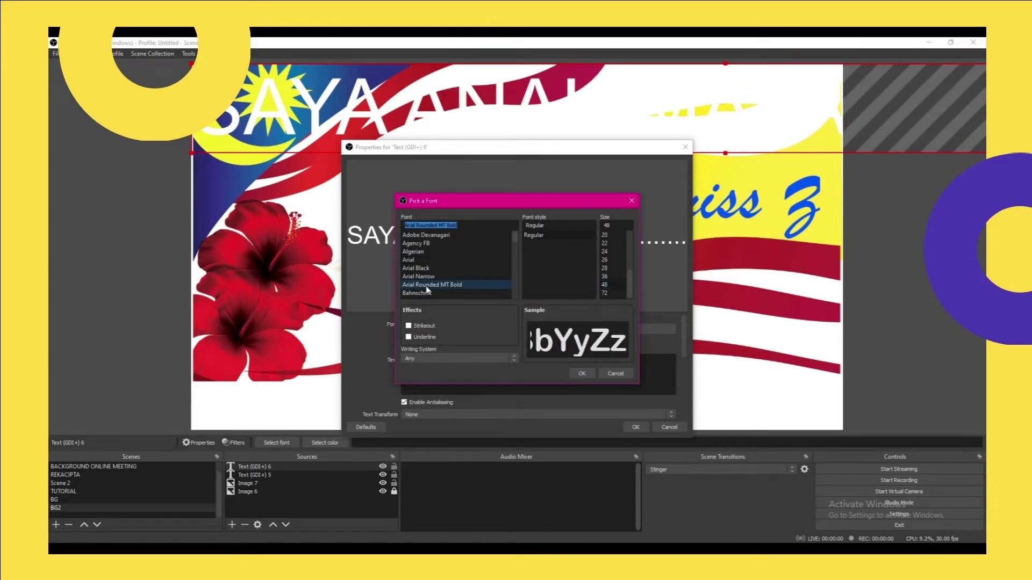
click(582, 373)
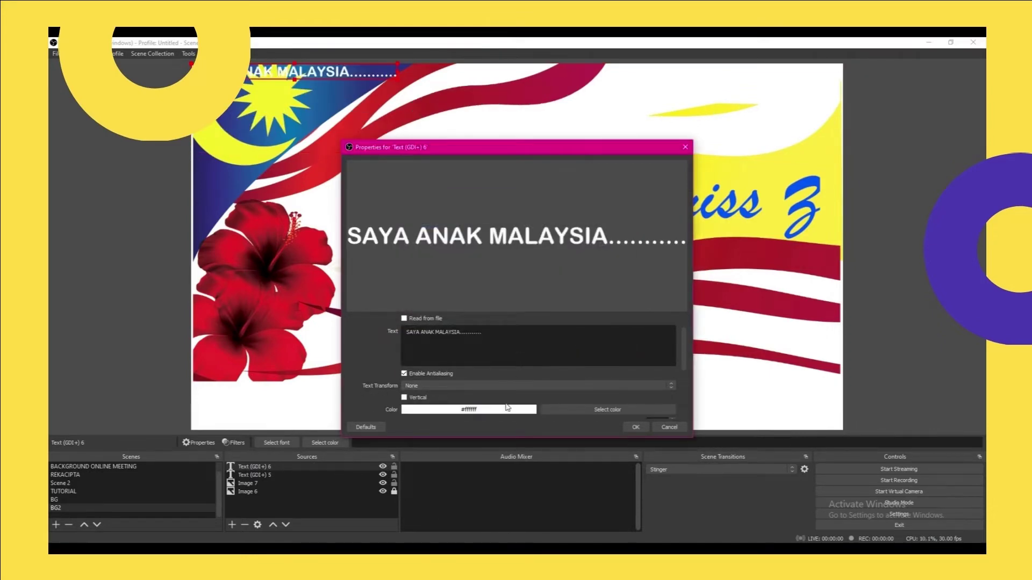
Give the text a red (#ff0000) background at 100% opacity and move it slightly down and inward from the canvas corner
click(580, 408)
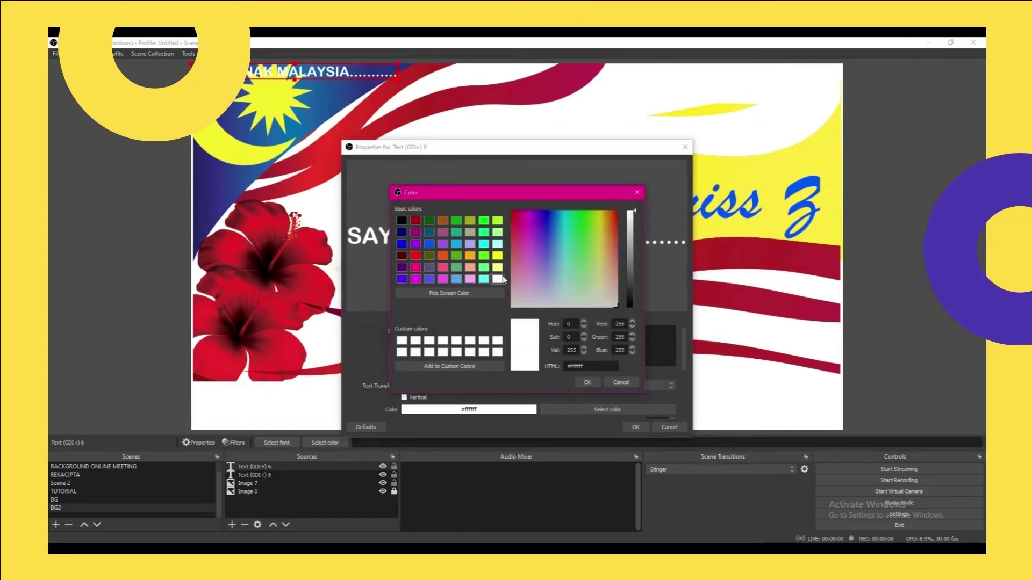
click(636, 192)
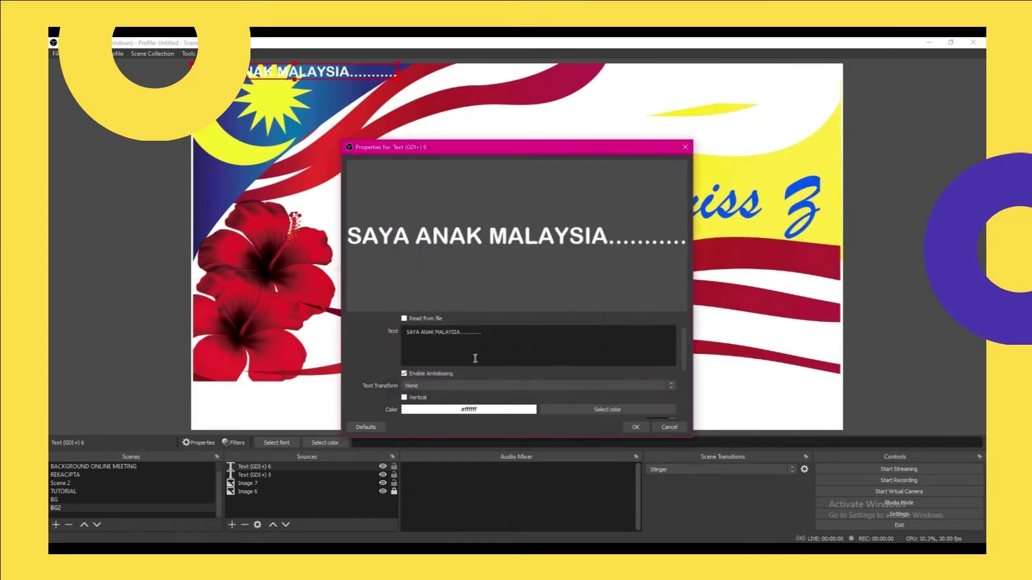
scroll(473, 359, down, 2)
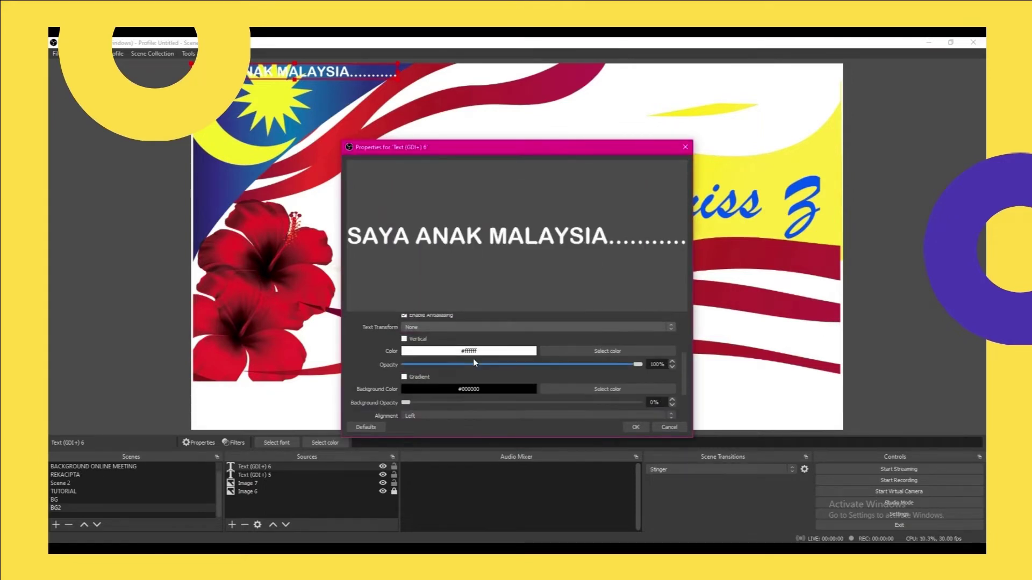
click(569, 391)
click(417, 256)
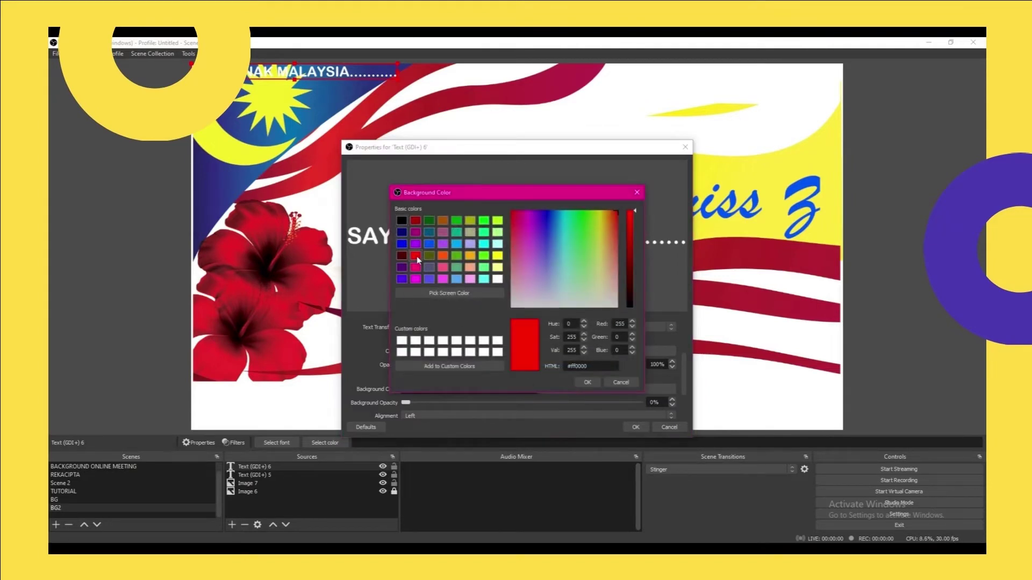
click(587, 382)
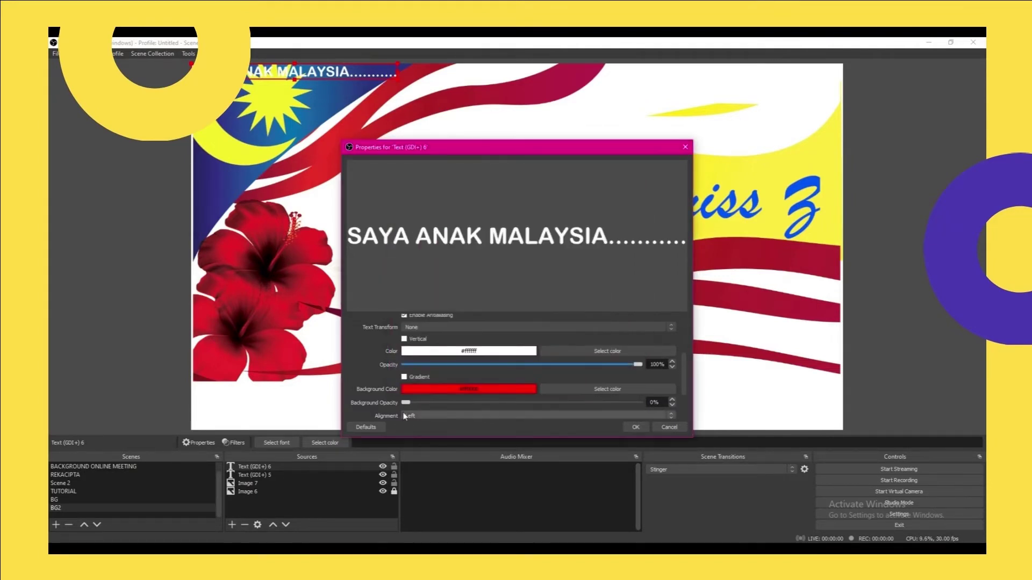
drag(407, 401, 640, 402)
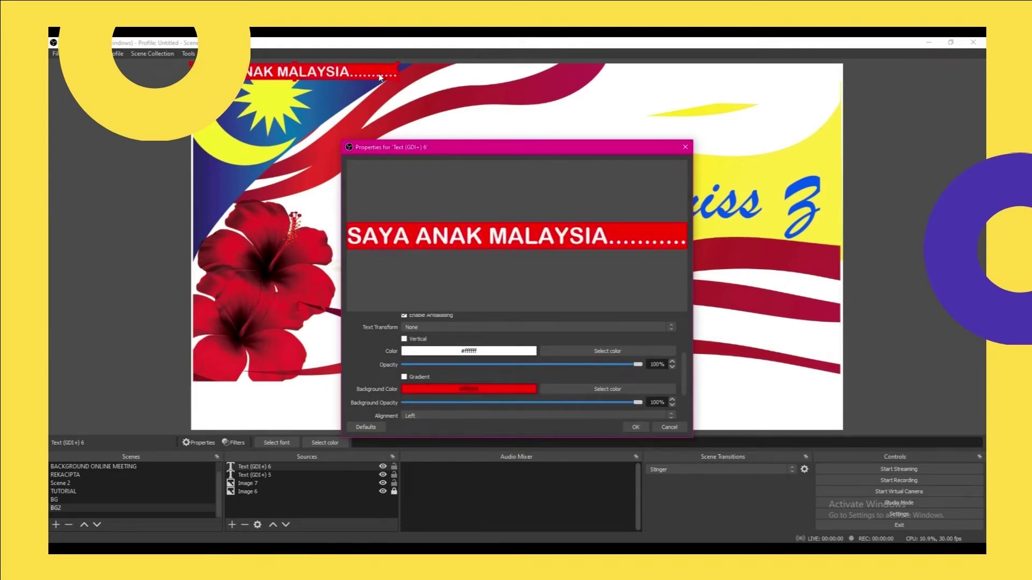
drag(379, 77, 403, 99)
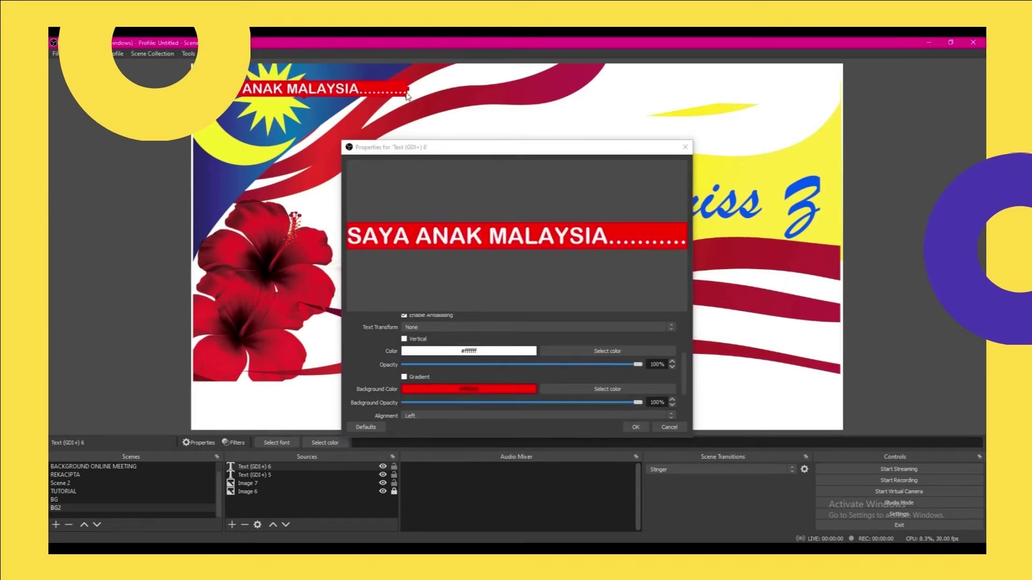
Examine the scrolling text banner in the BACKGROUND ONLINE MEETING scene and return to BG2
scroll(86, 480, up, 1)
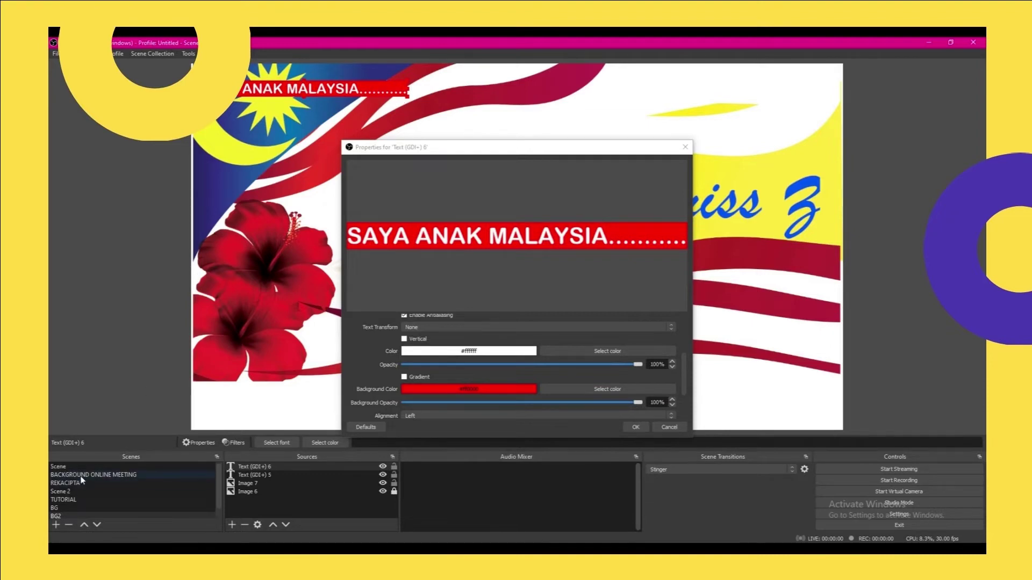
click(81, 475)
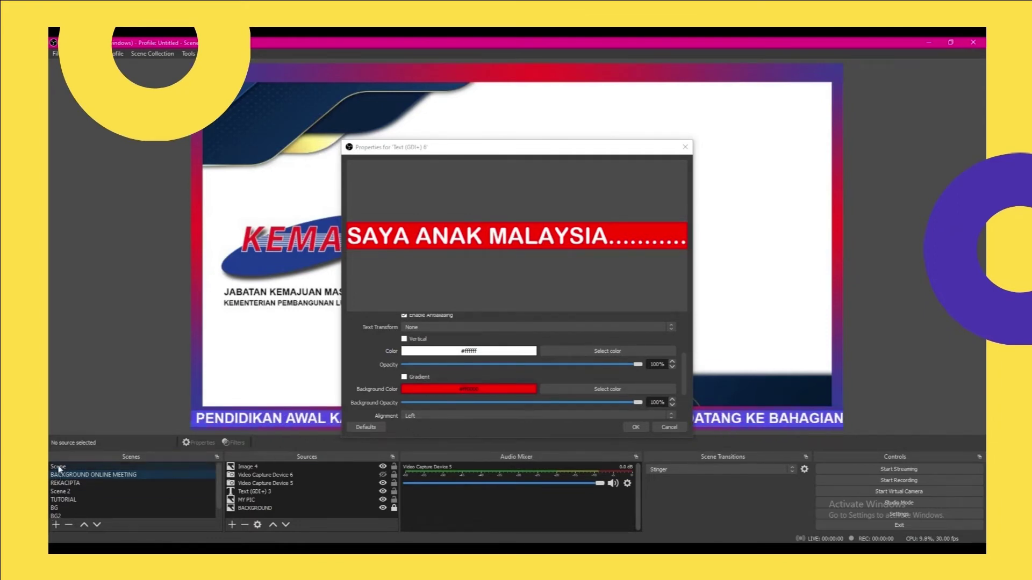
click(63, 513)
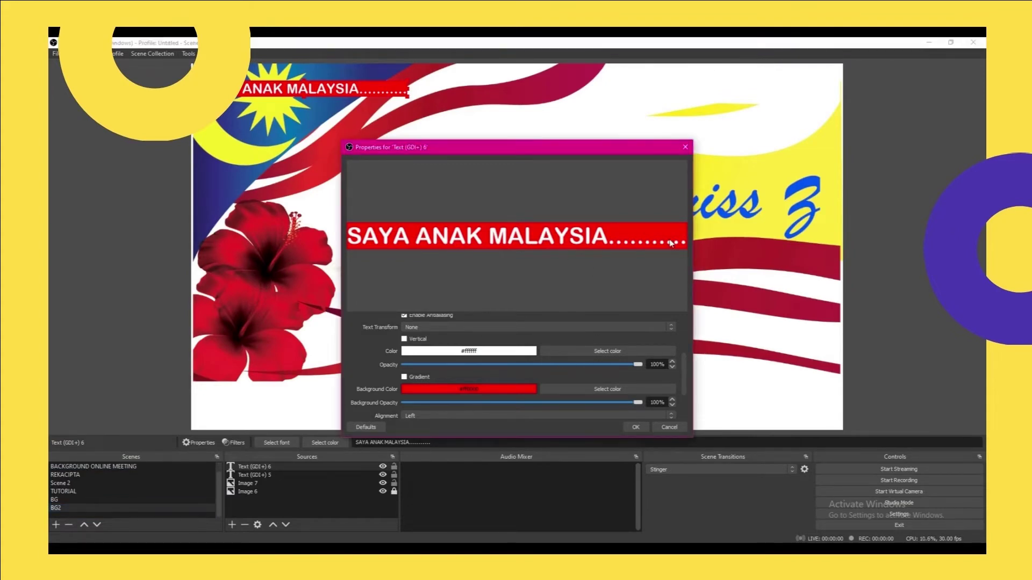
Shrink the banner text slightly and extend "SAYA ANAK MALAYSIA" with trailing dots until the red band spans the canvas width
drag(409, 91, 371, 90)
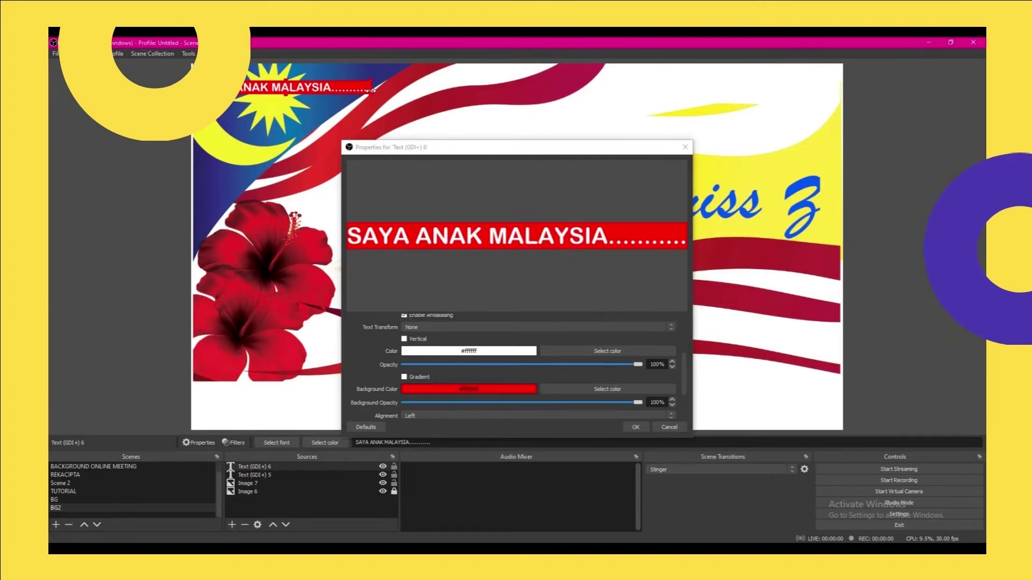
drag(371, 91, 382, 91)
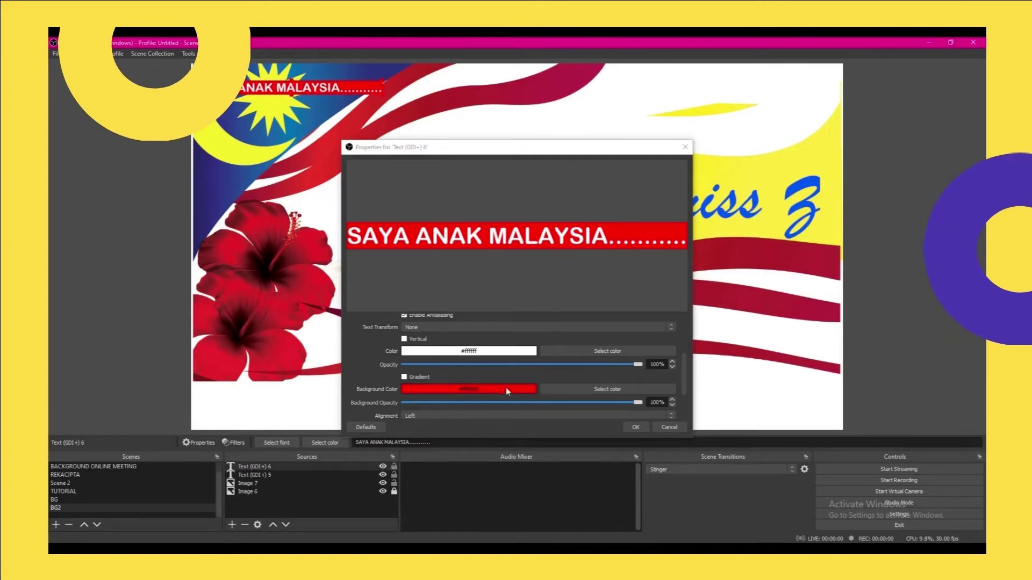
scroll(535, 349, up, 3)
click(480, 360)
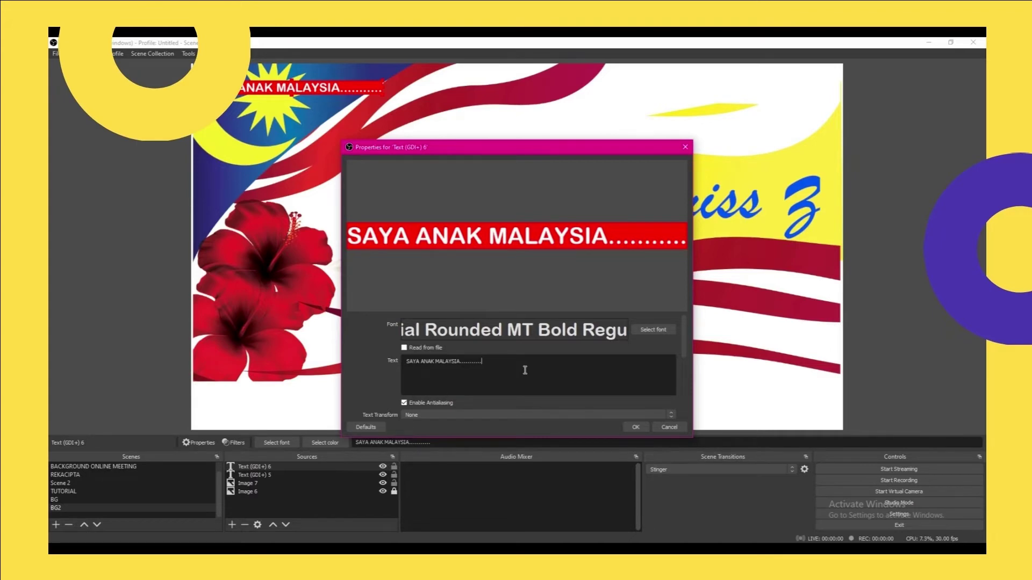
text(.................)
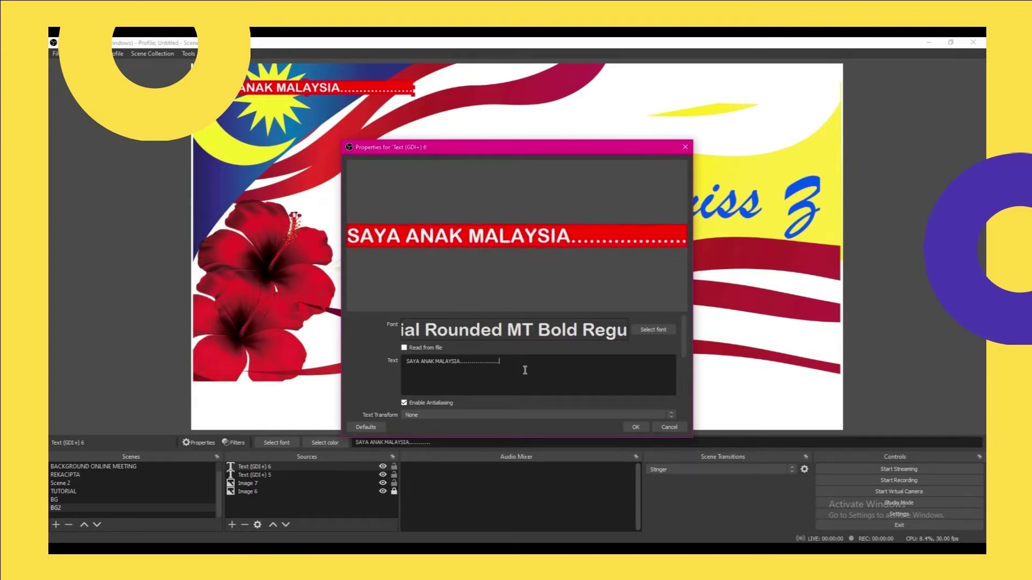
text(...................................................................................)
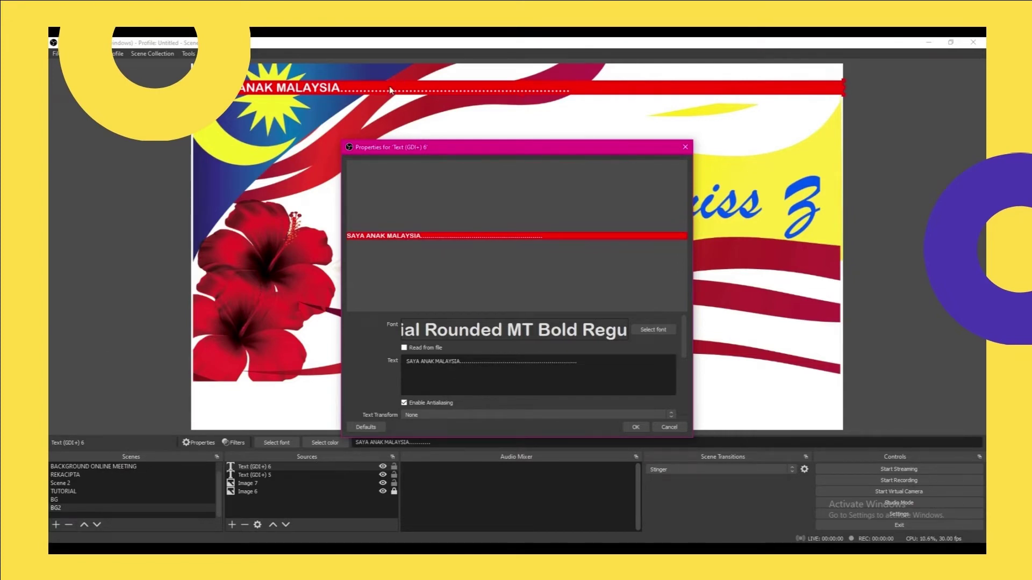
Fit the red banner to the full canvas width, place it along the canvas's lower edge and accept its text properties
drag(390, 90, 380, 83)
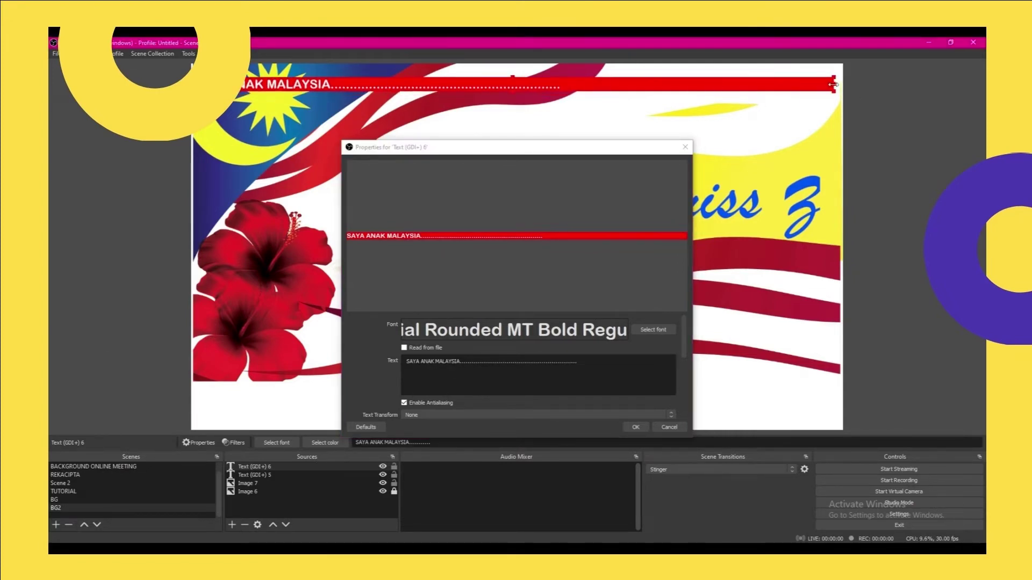
mouse_move(833, 85)
mouse_down()
mouse_move(853, 86)
mouse_move(846, 94)
mouse_up()
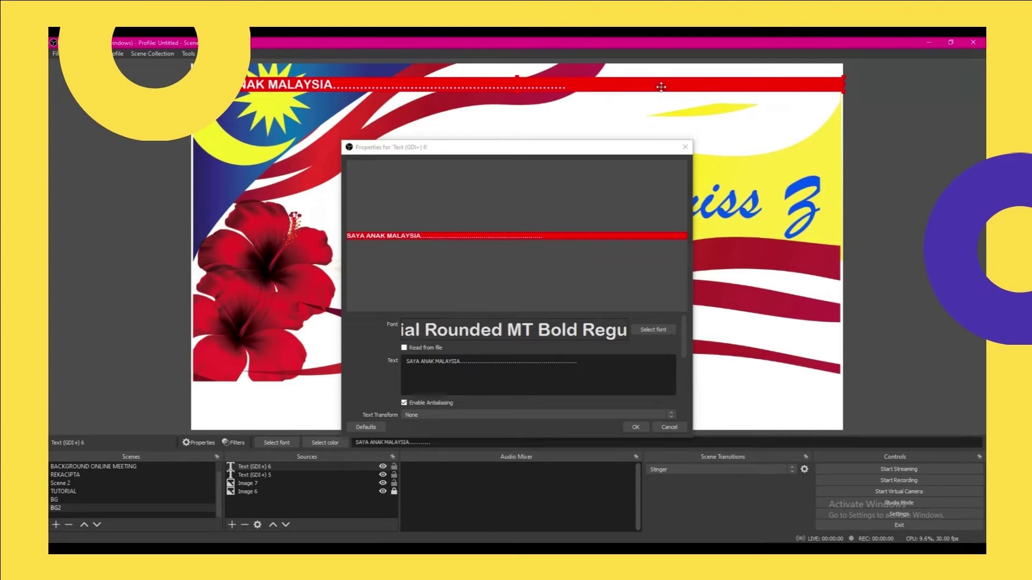
drag(661, 86, 661, 415)
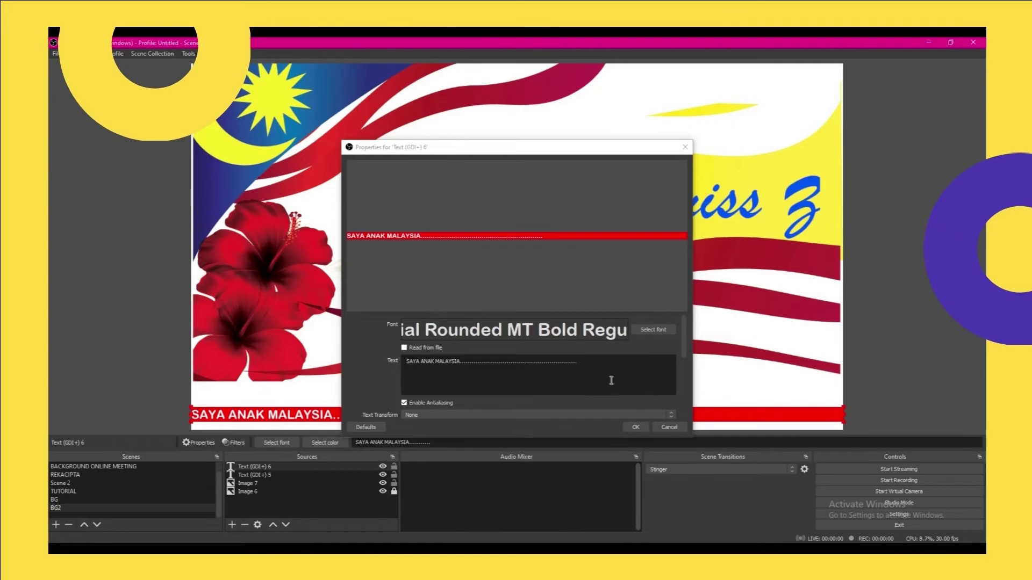
click(637, 427)
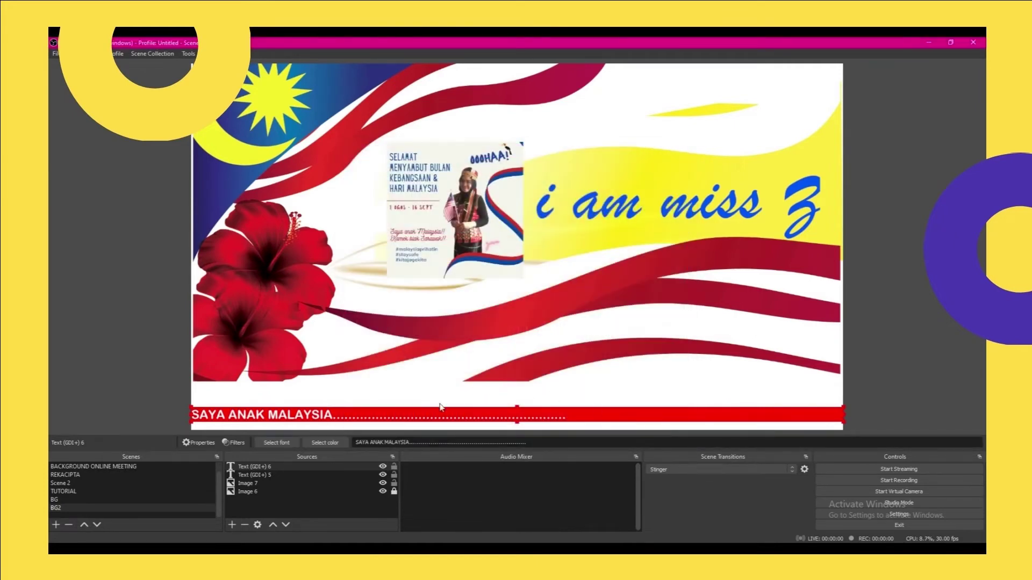
click(583, 404)
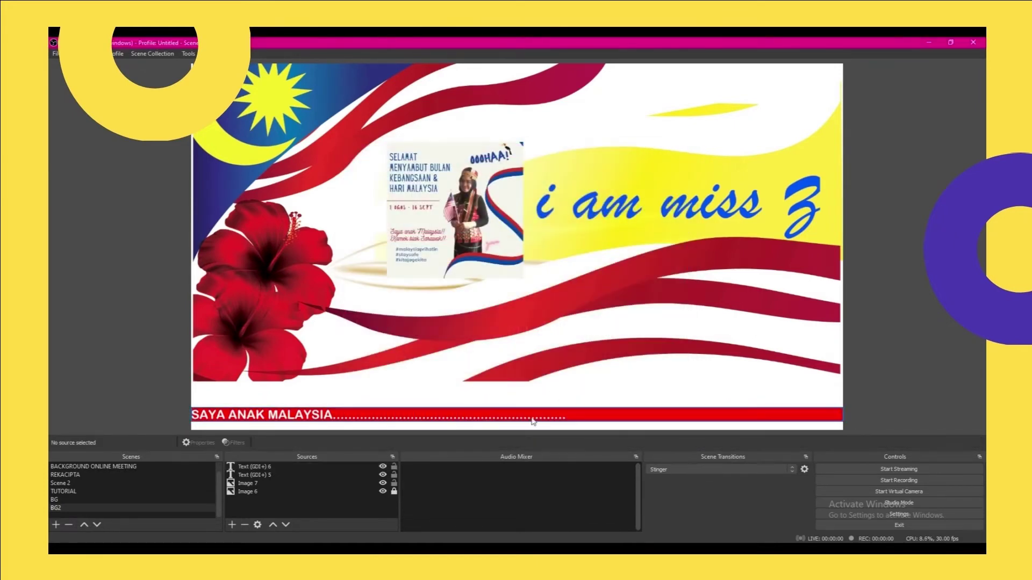
Open the filter settings of the red SAYA ANAK MALAYSIA banner
right_click(390, 417)
click(376, 418)
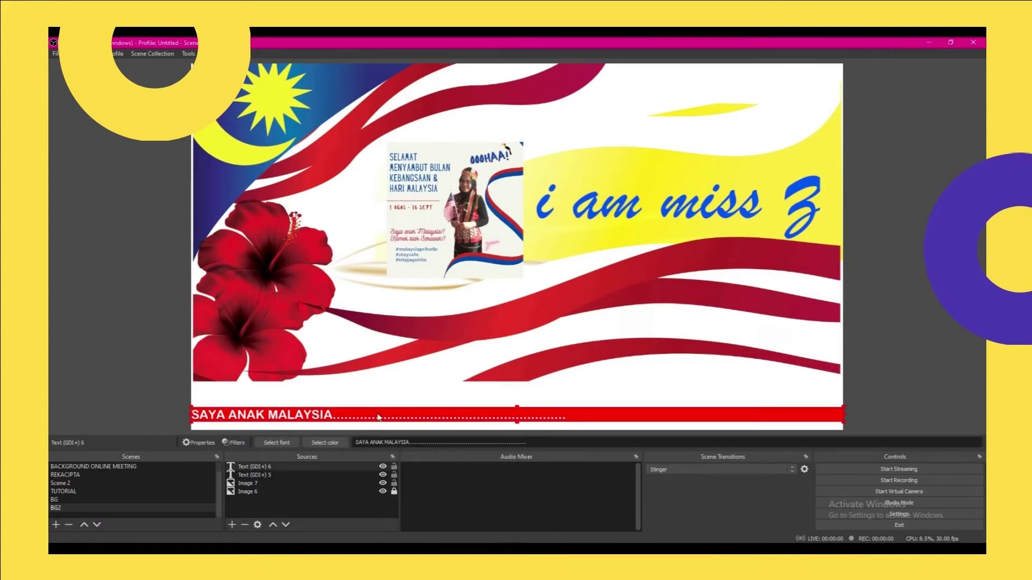
right_click(454, 413)
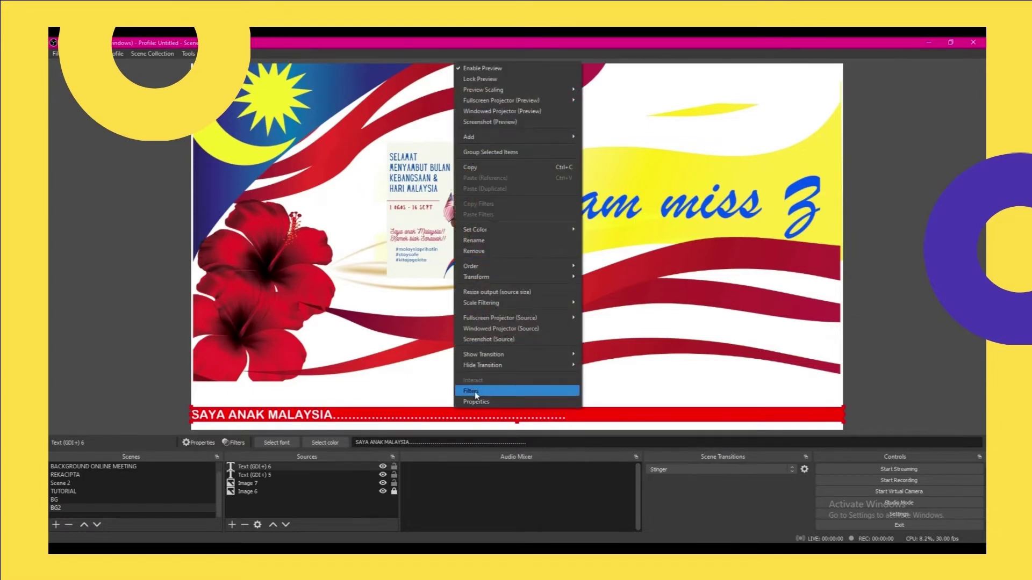
click(475, 391)
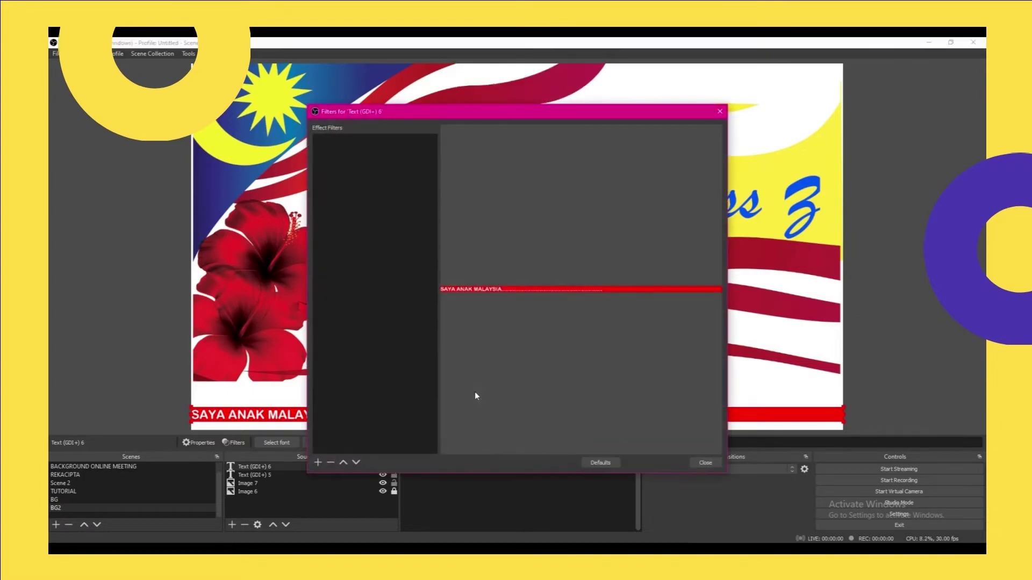
Add a Scroll filter to the banner and try a horizontal speed of 321 with a vertical speed of 68
click(318, 463)
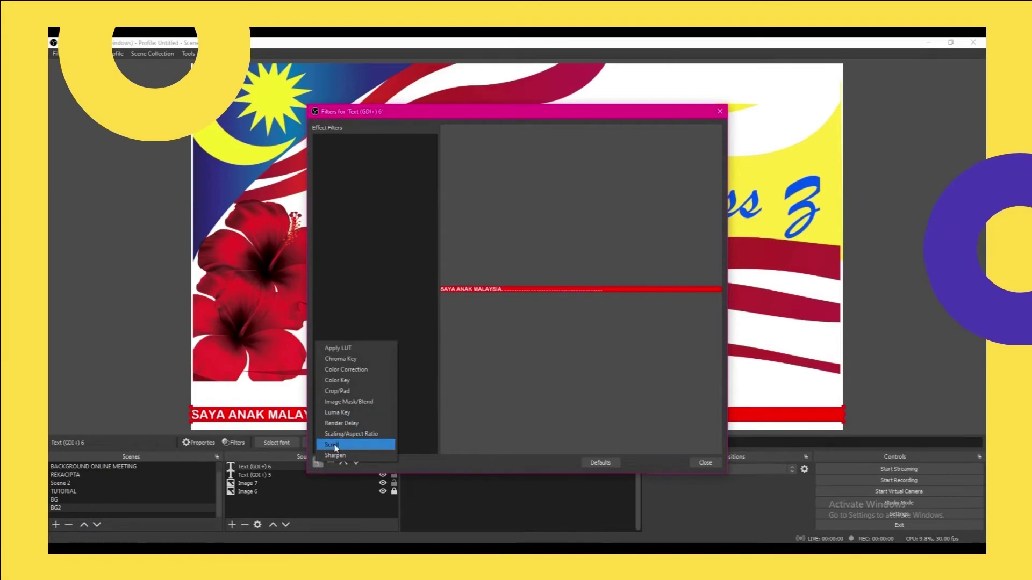
click(333, 444)
click(497, 310)
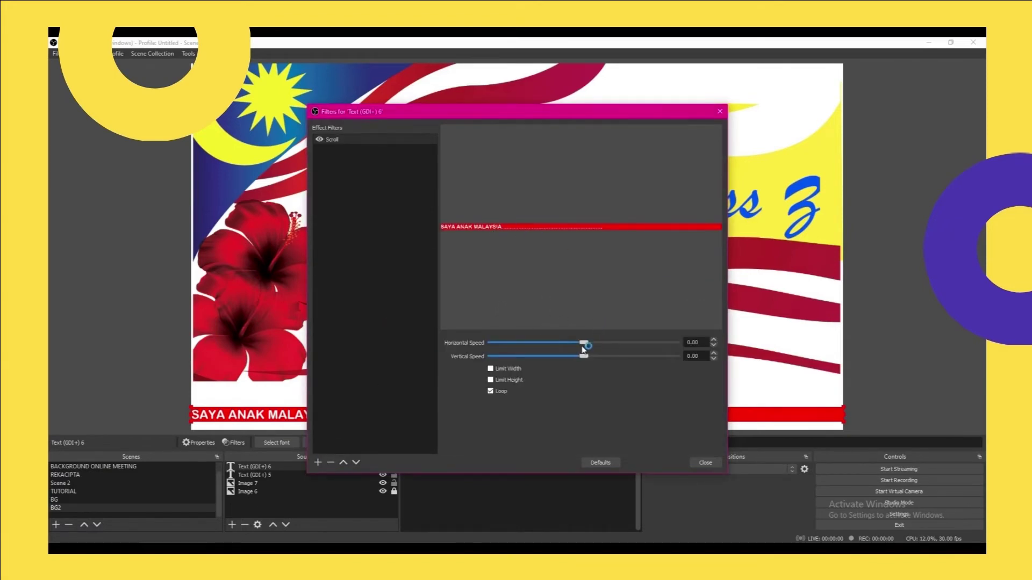
drag(585, 346, 606, 359)
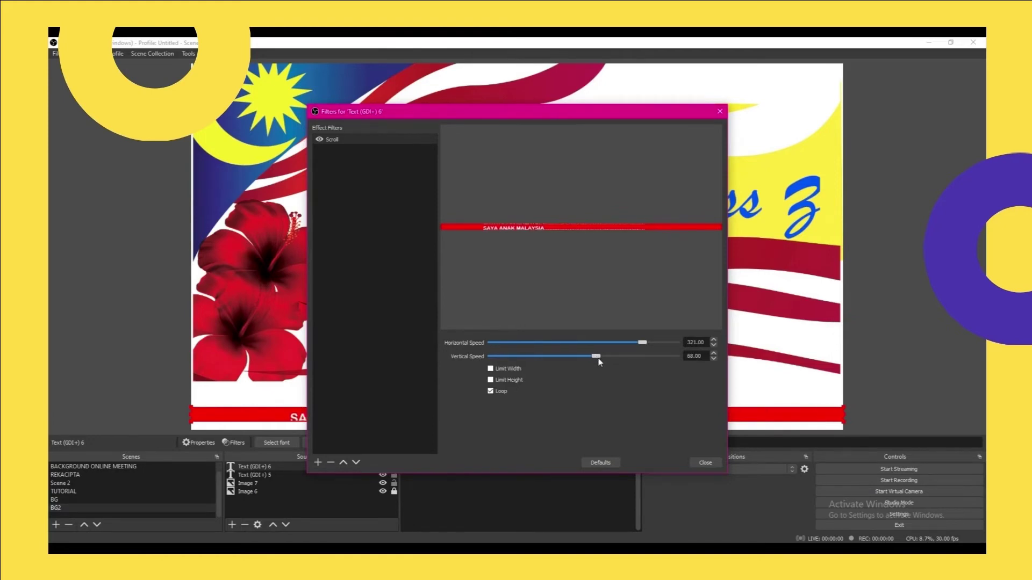
Try several negative vertical scroll speeds on the banner, ending at -60, and delete the Scroll filter
drag(610, 359, 548, 369)
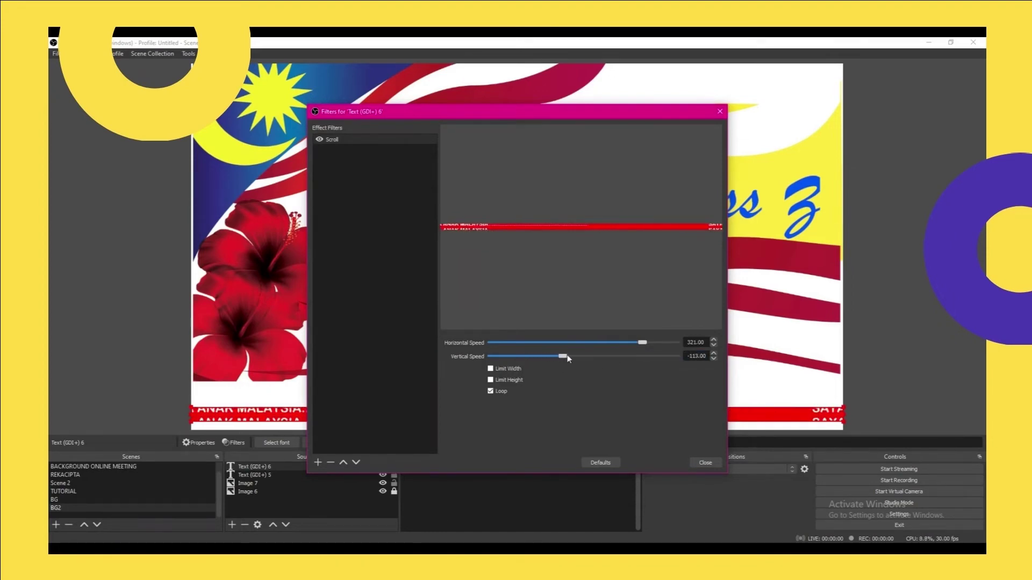
mouse_move(591, 355)
mouse_down()
mouse_move(617, 355)
mouse_move(581, 357)
mouse_up()
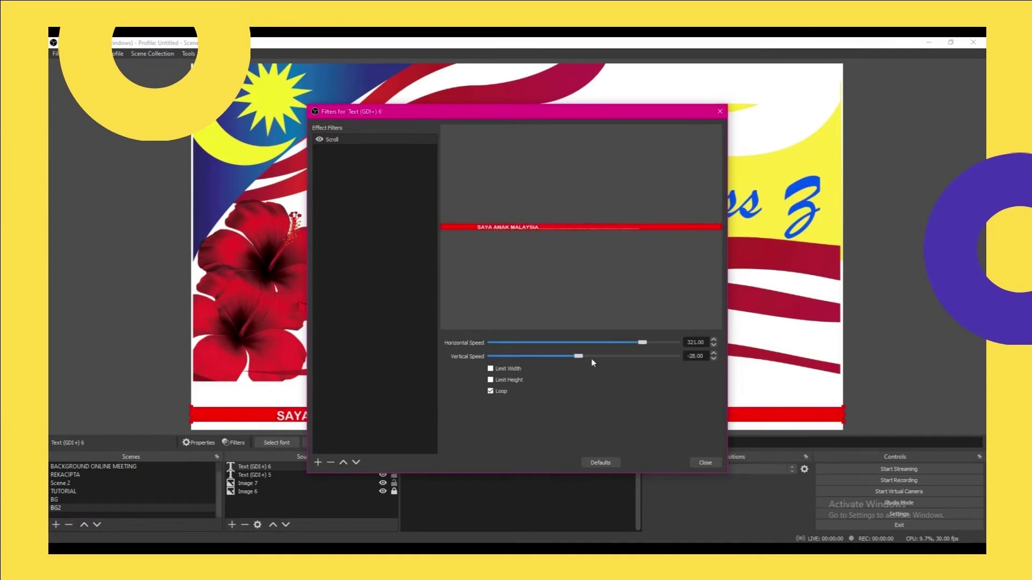
click(713, 358)
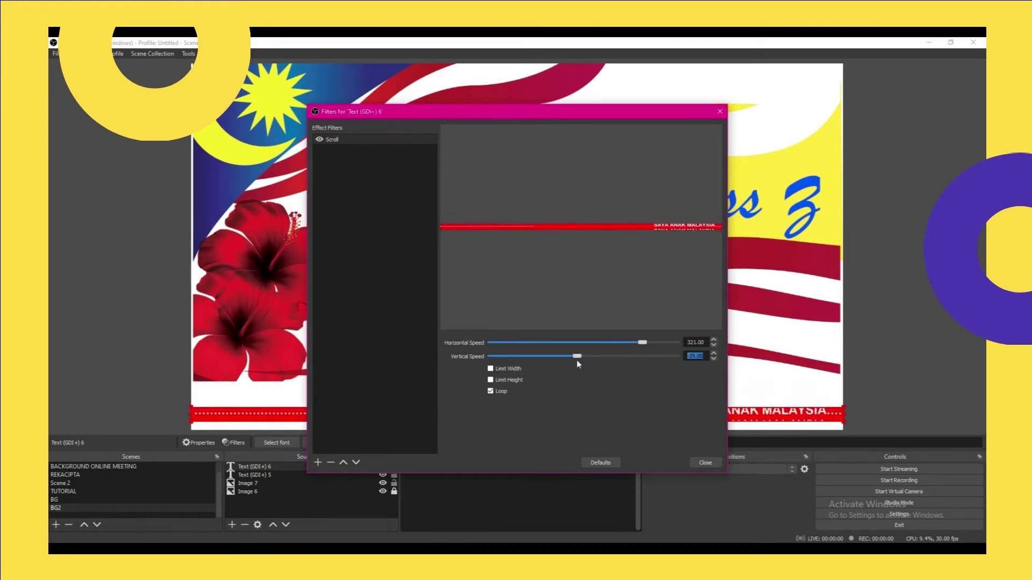
drag(577, 359, 569, 359)
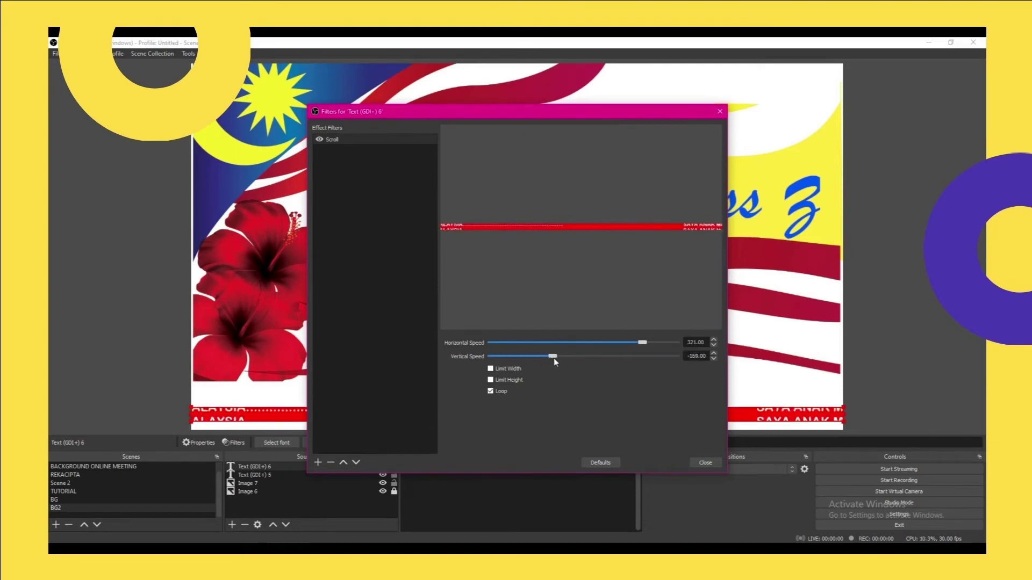
drag(553, 358, 576, 360)
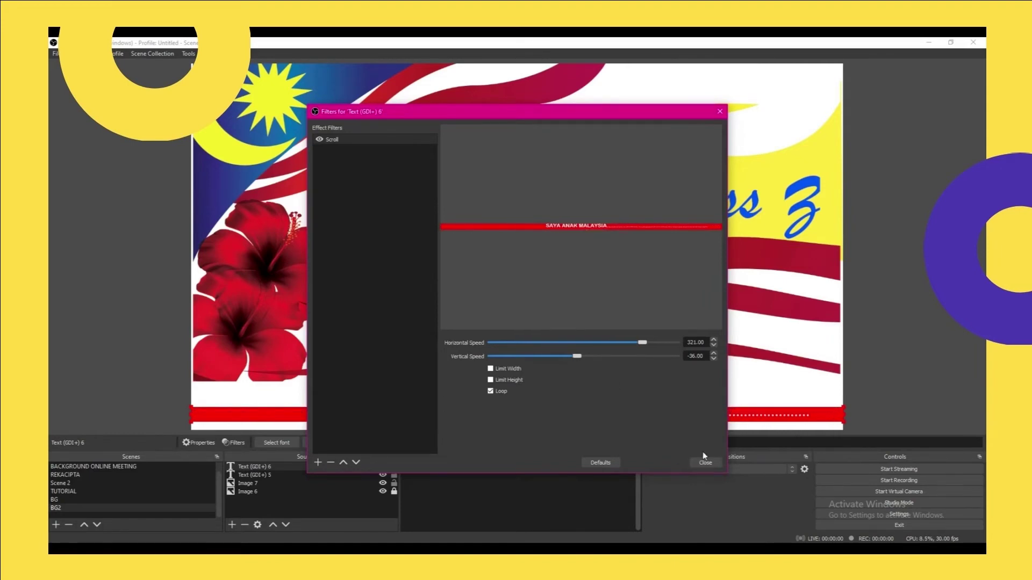
mouse_move(576, 357)
mouse_down()
mouse_move(559, 360)
mouse_move(572, 358)
mouse_up()
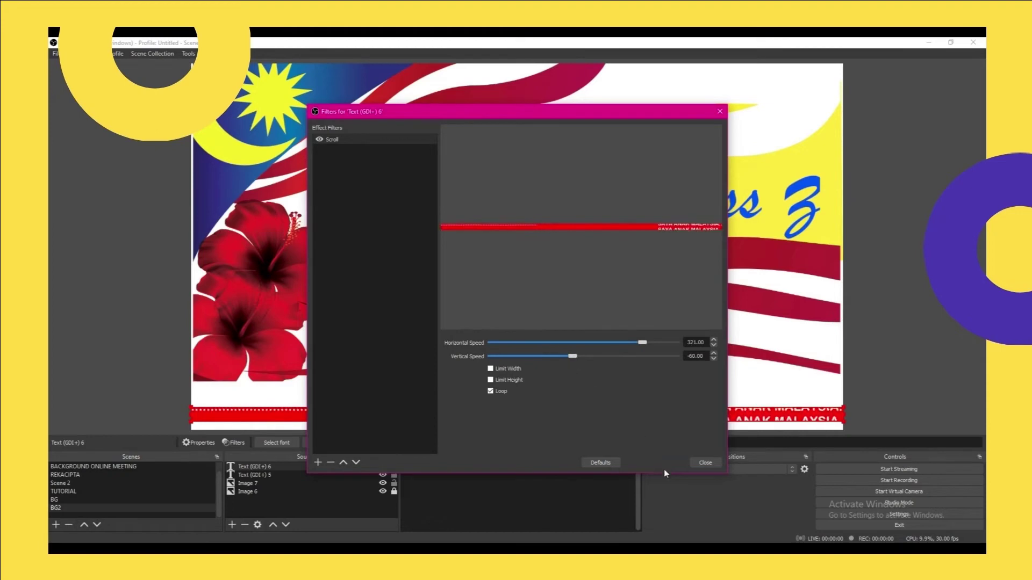
key(Delete)
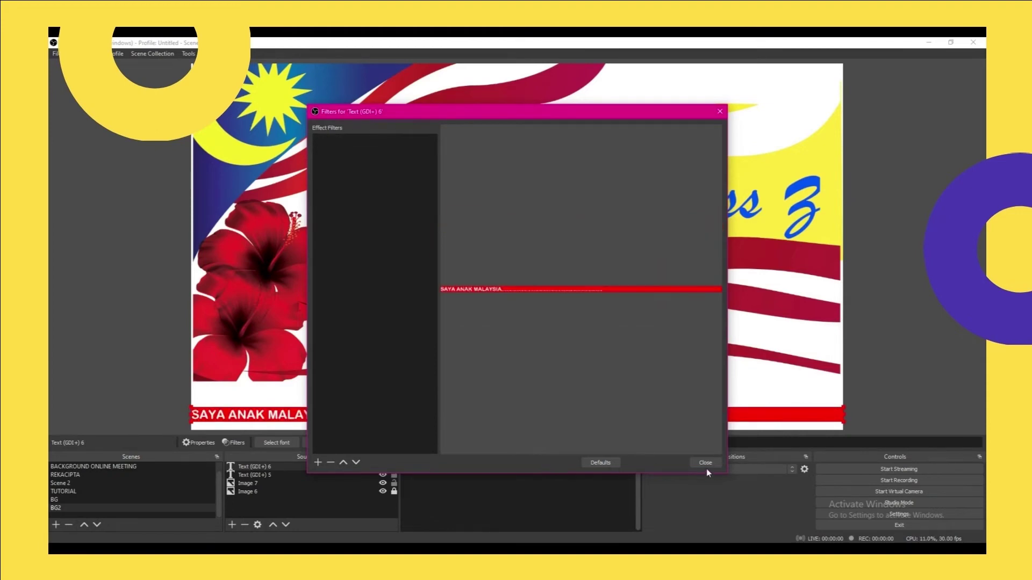
Add a new Scroll filter with the default name to the banner, set only its horizontal speed to 391 and close the filters
click(317, 463)
click(344, 442)
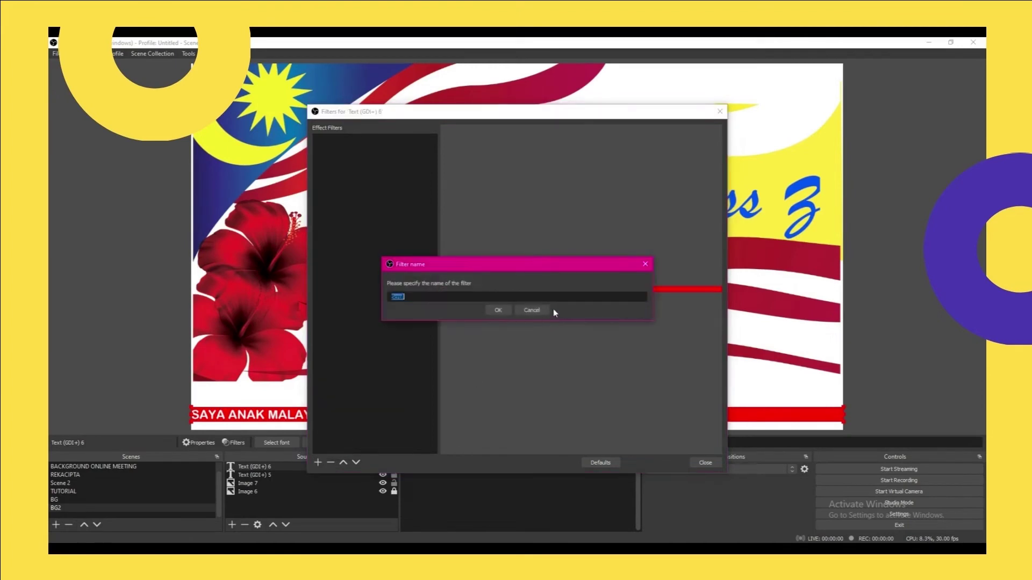
click(495, 313)
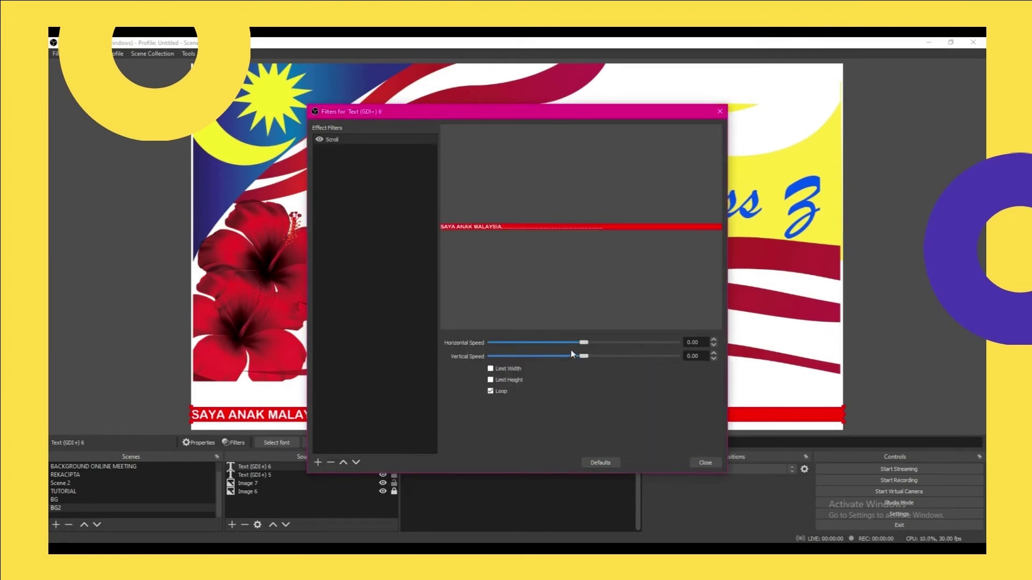
drag(585, 343, 655, 352)
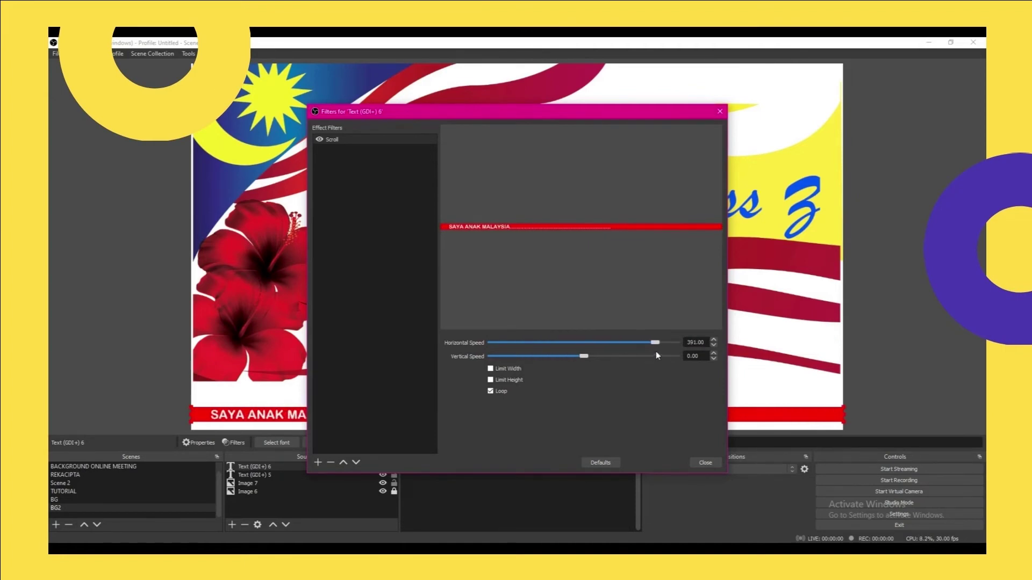
click(694, 463)
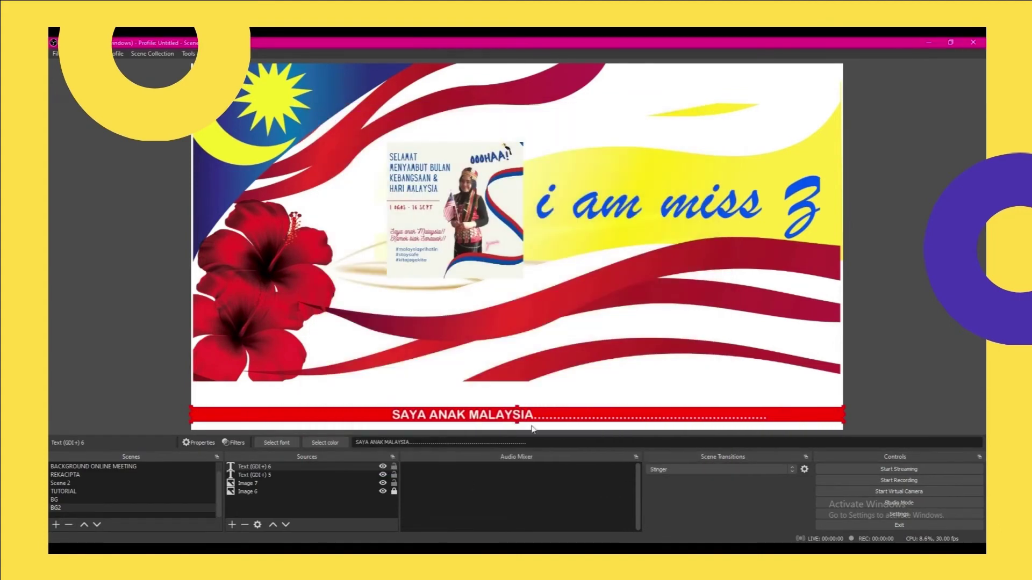
click(619, 387)
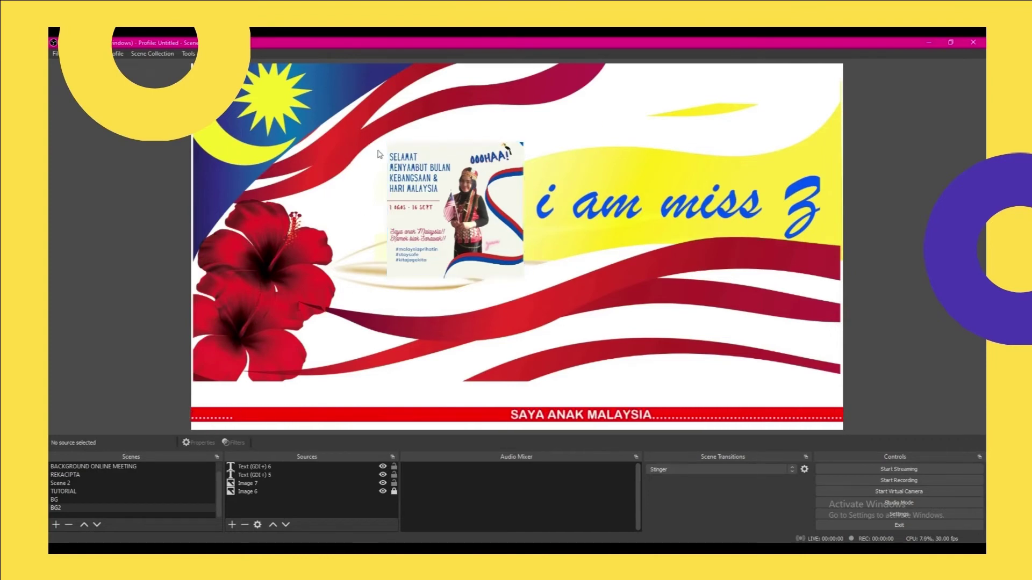
Add a new Video Capture Device source with the default name to BG2
click(231, 524)
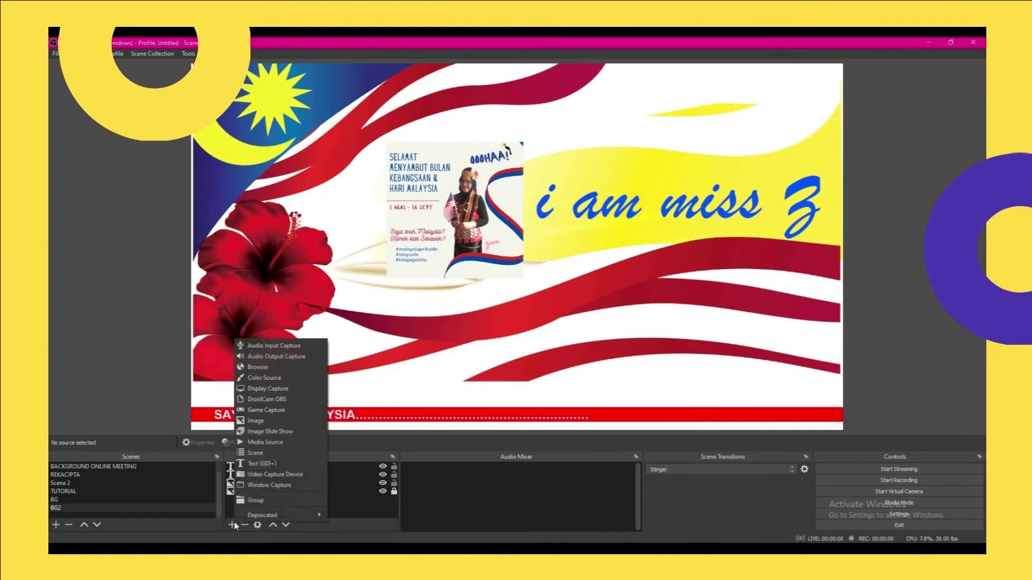
click(256, 475)
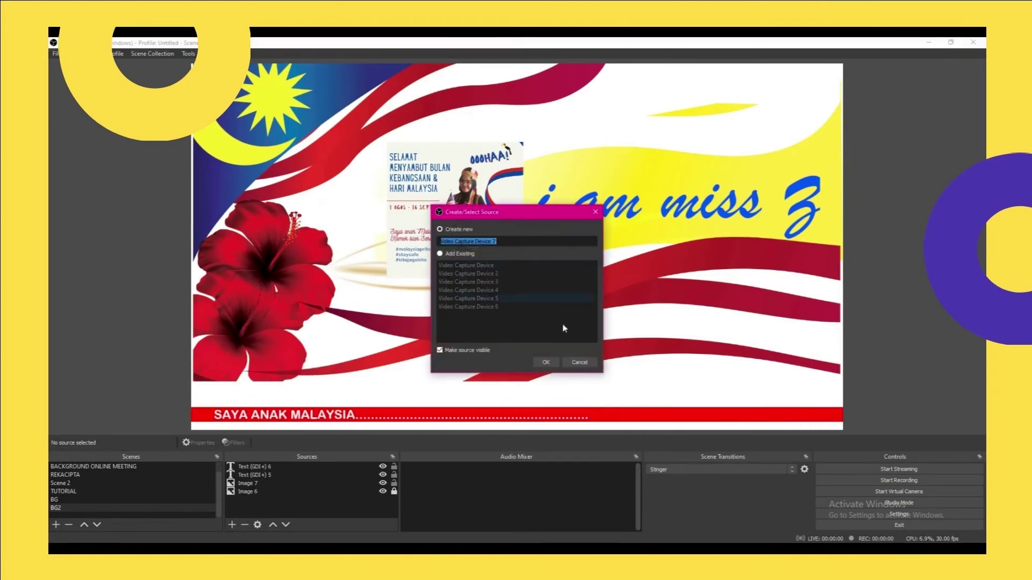
click(543, 362)
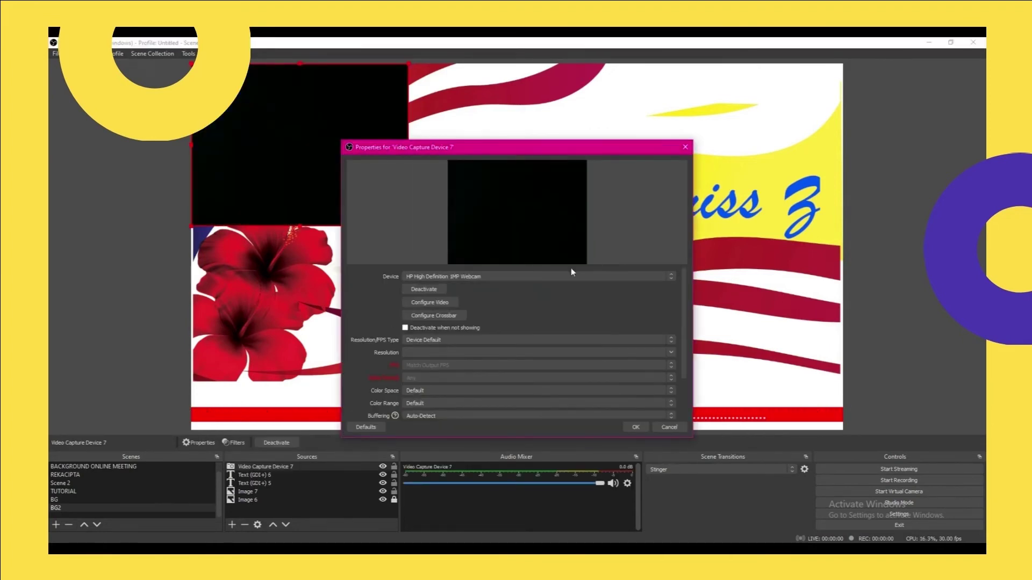
click(672, 278)
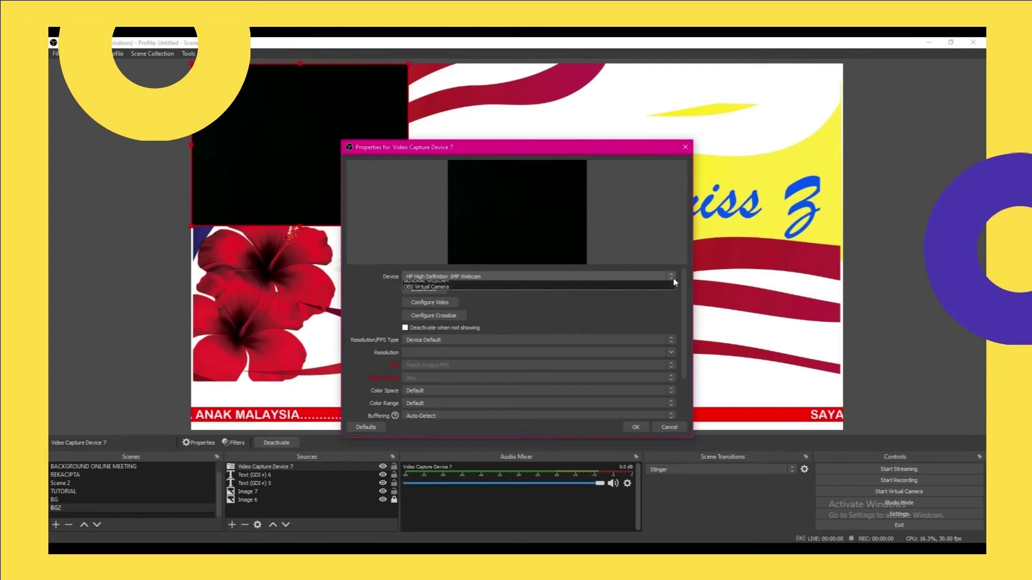
click(657, 243)
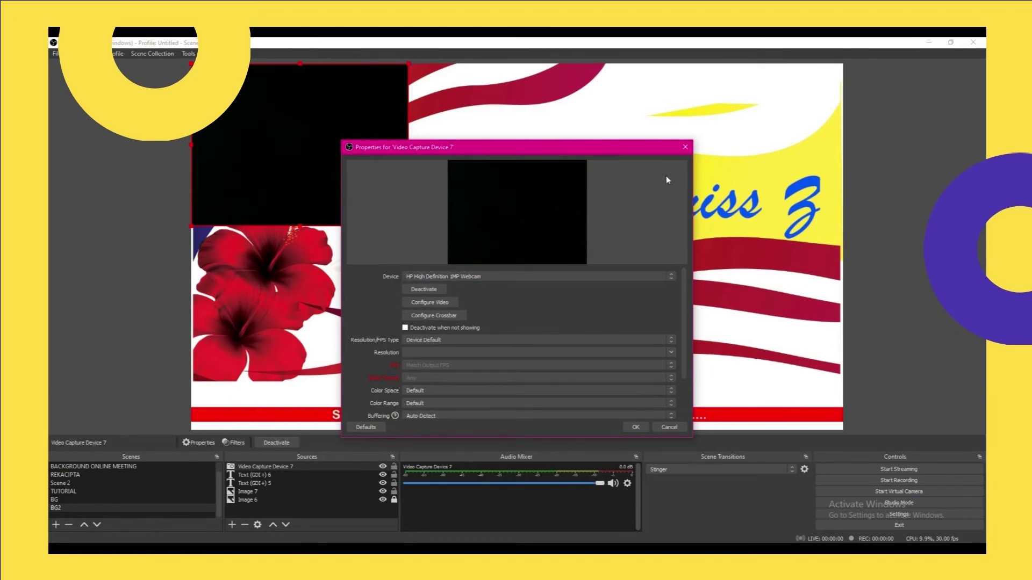
click(686, 147)
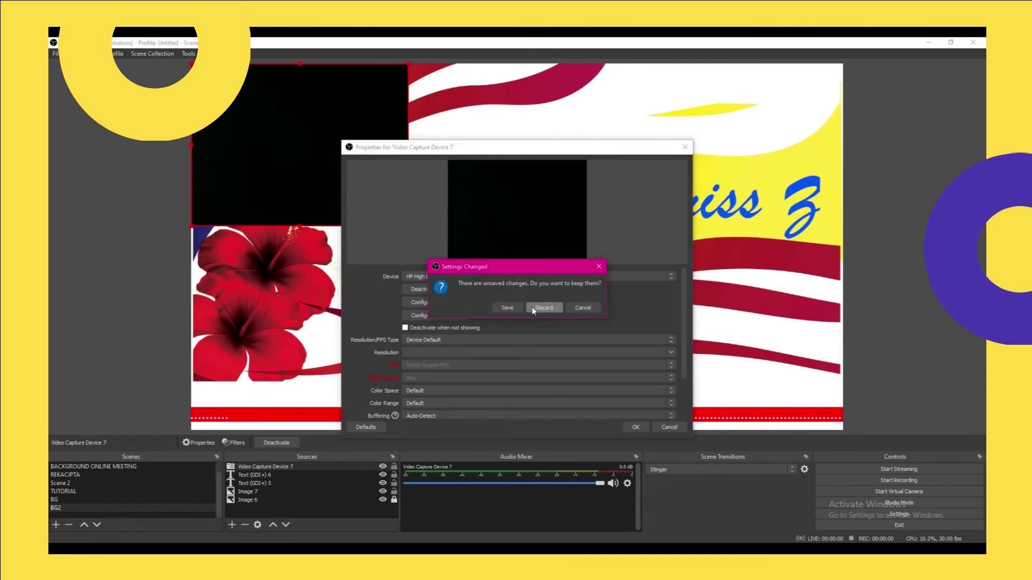
click(583, 308)
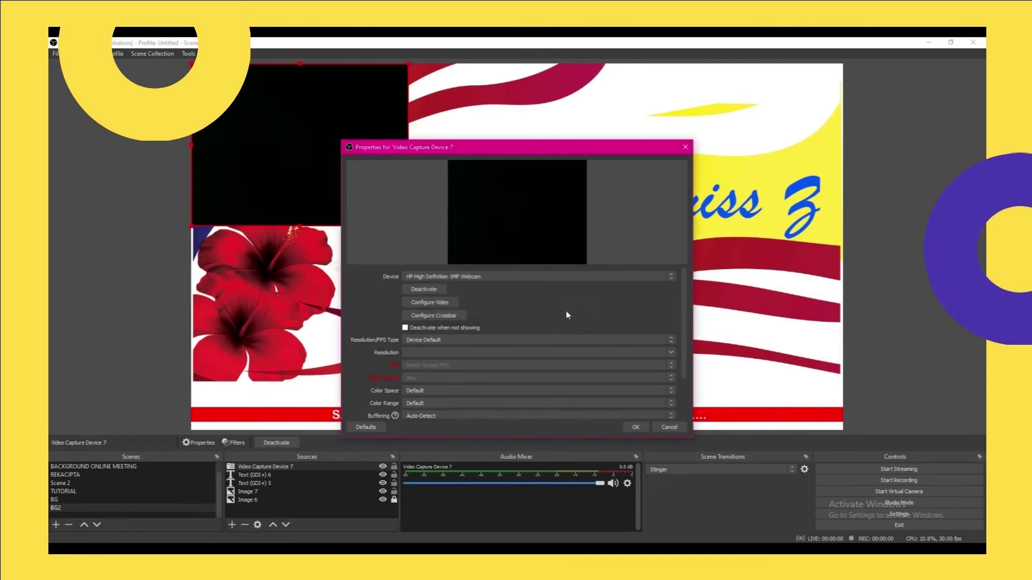
Cancel the webcam's properties and start the virtual camera with the OBS window restored to a smaller size beside the Google Meet window
click(669, 427)
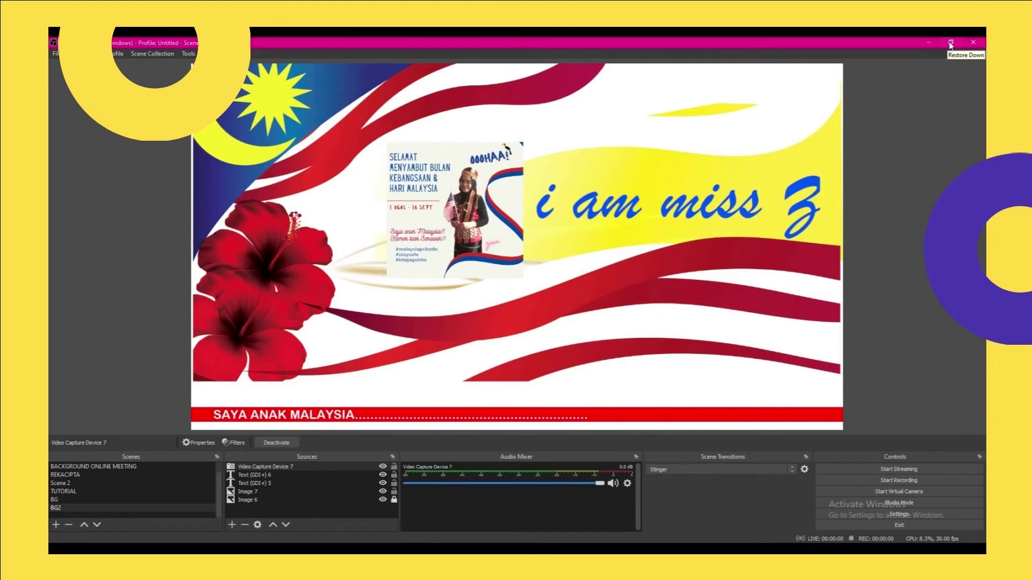
click(950, 43)
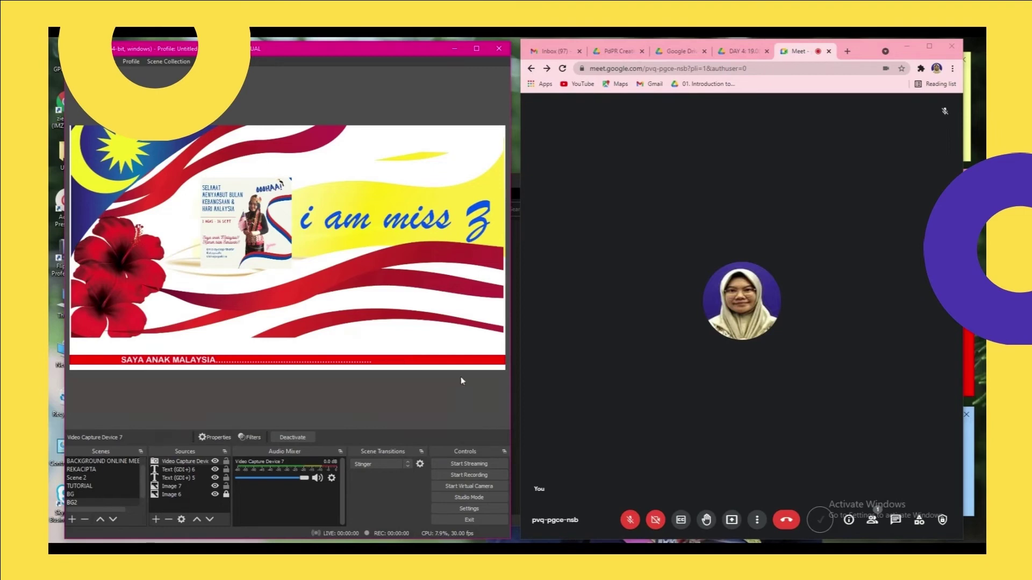
drag(420, 51, 501, 45)
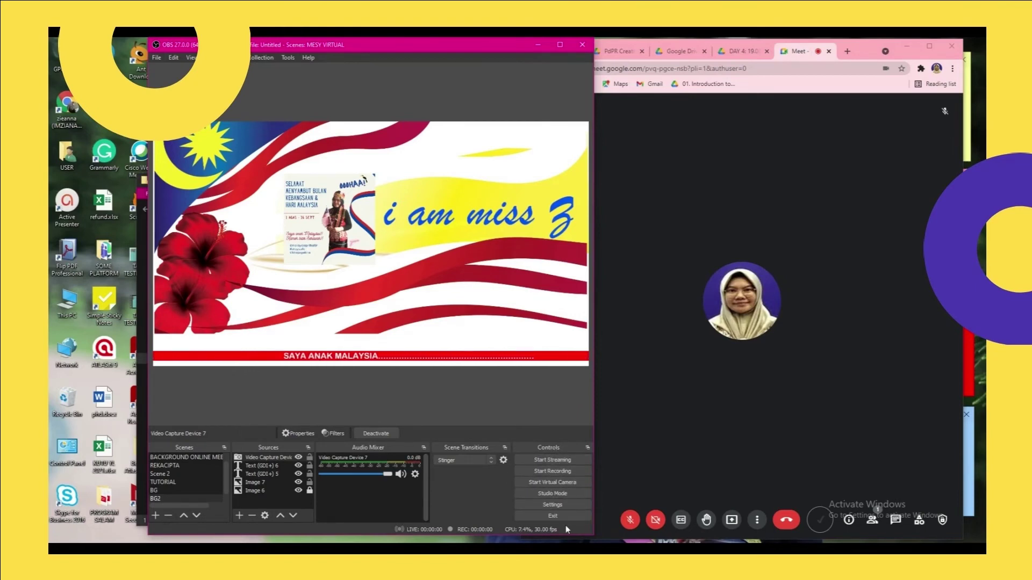
click(550, 481)
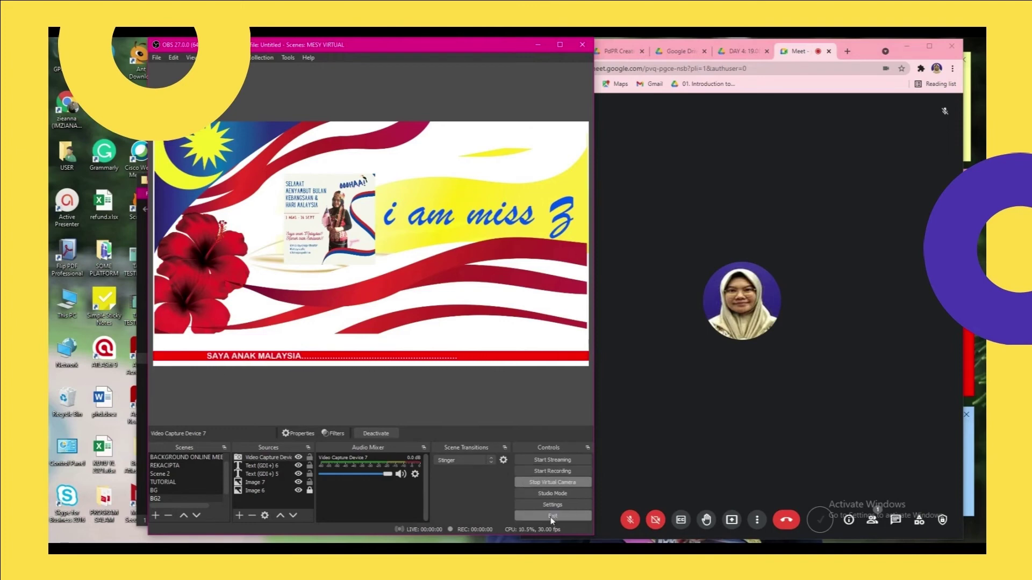
drag(502, 51, 450, 47)
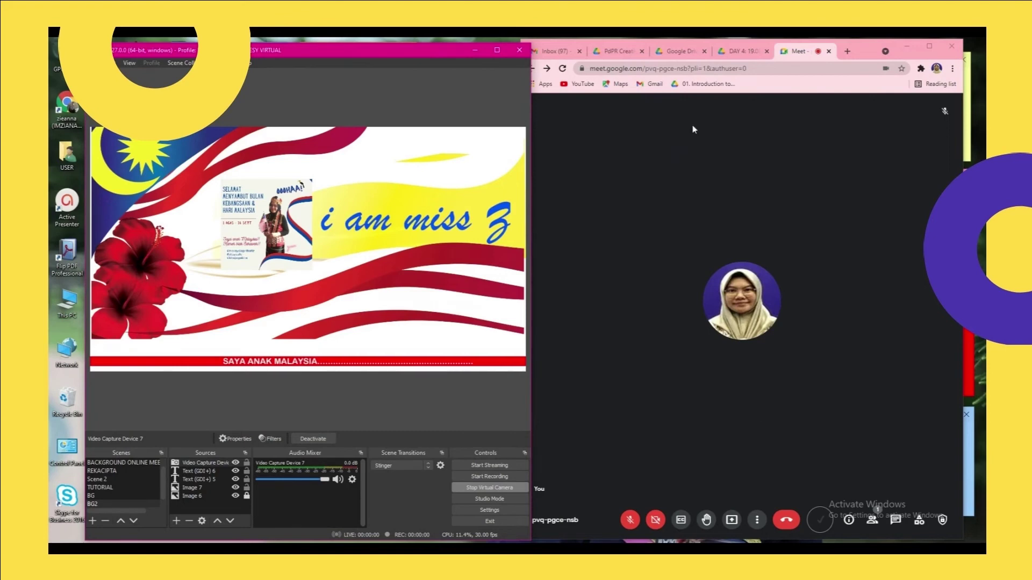
In Google Meet's video settings, try the HP High Definition 1MP Webcam and set the camera back to OBS Virtual Camera
click(757, 520)
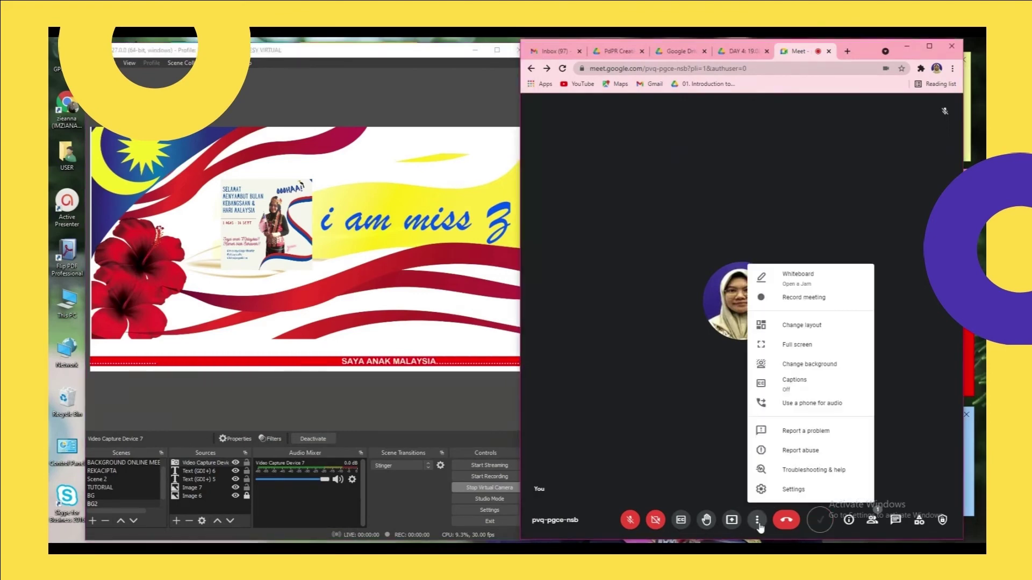
click(791, 490)
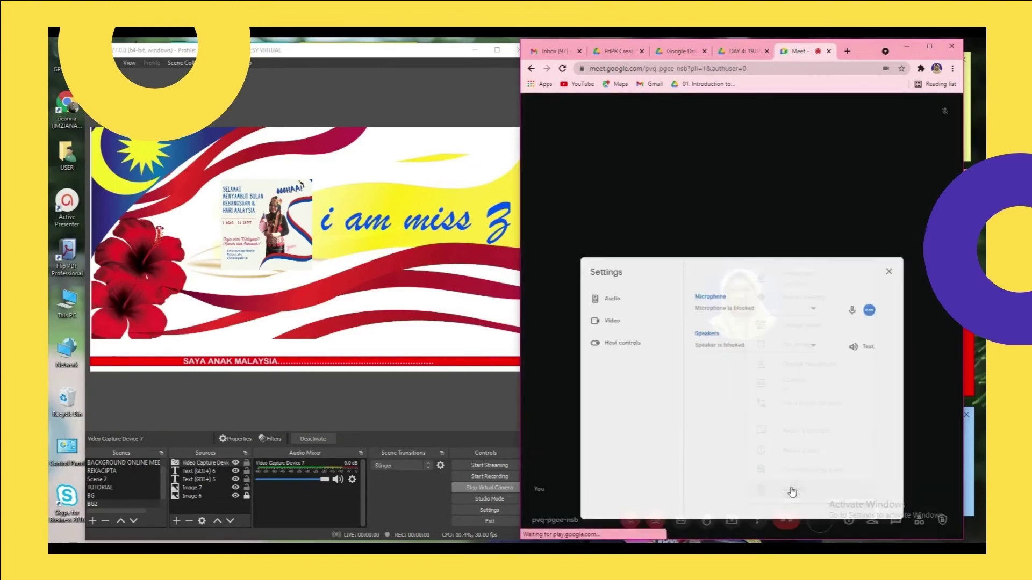
click(610, 248)
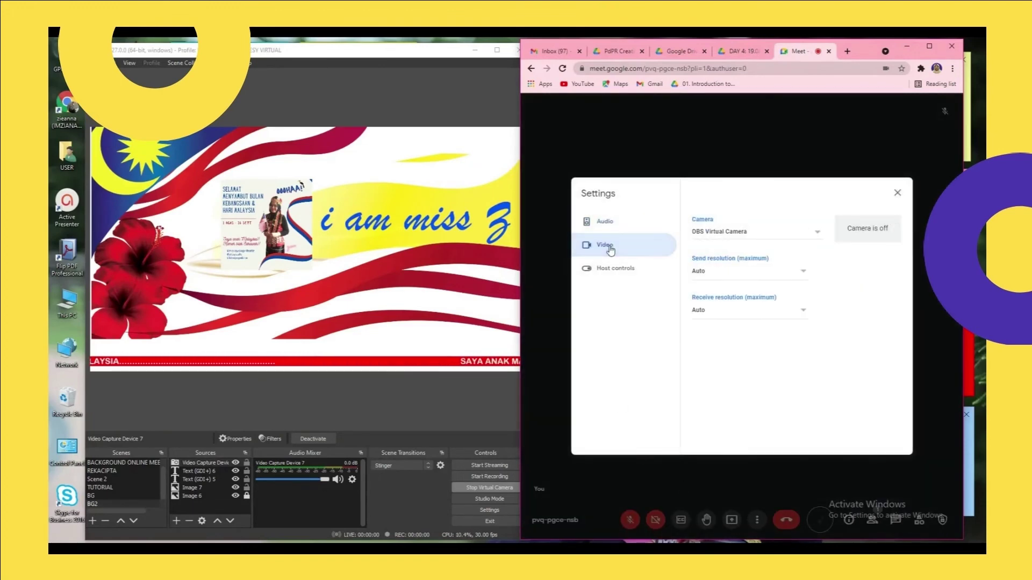
click(730, 232)
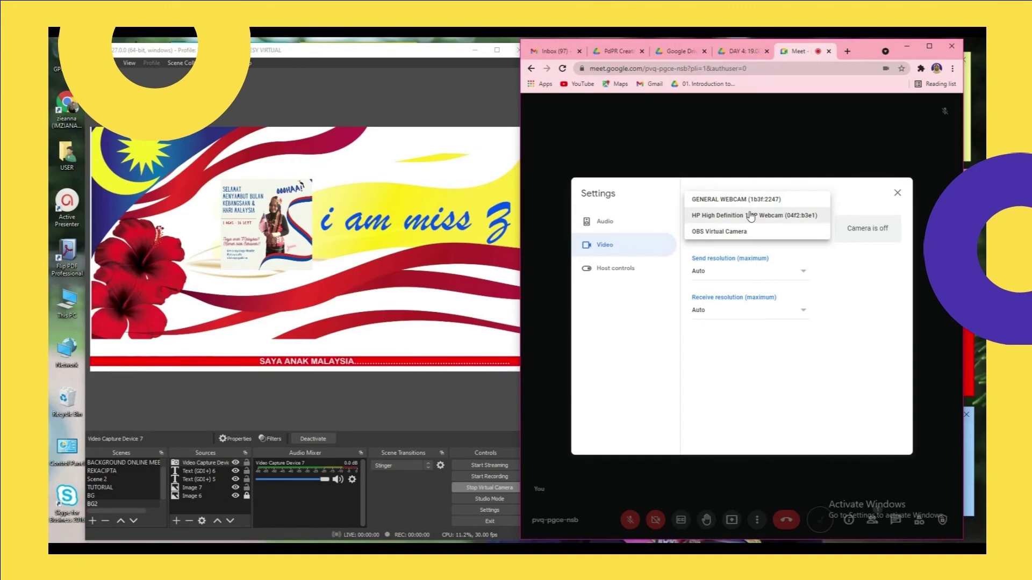
click(752, 215)
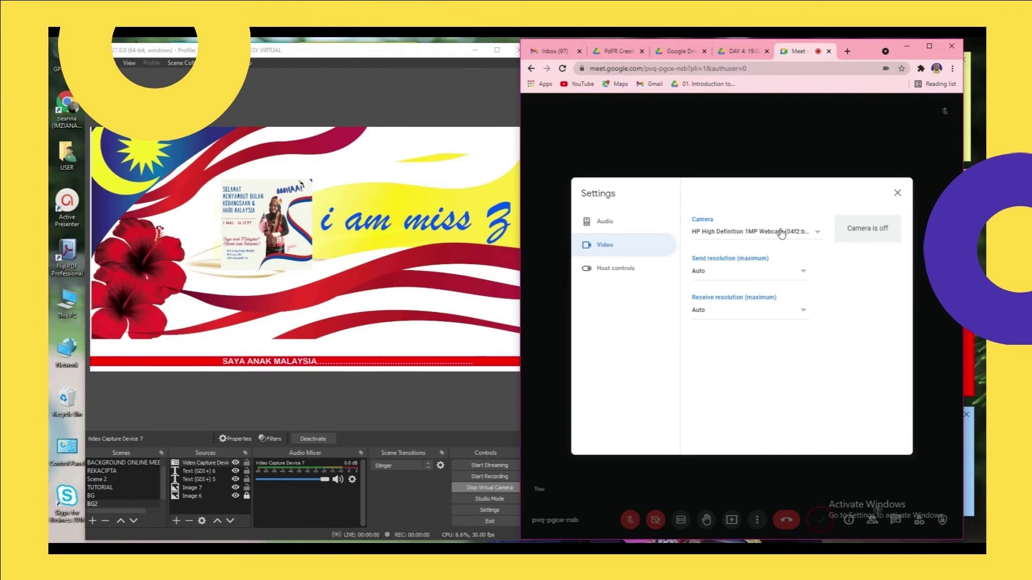
click(817, 233)
click(720, 247)
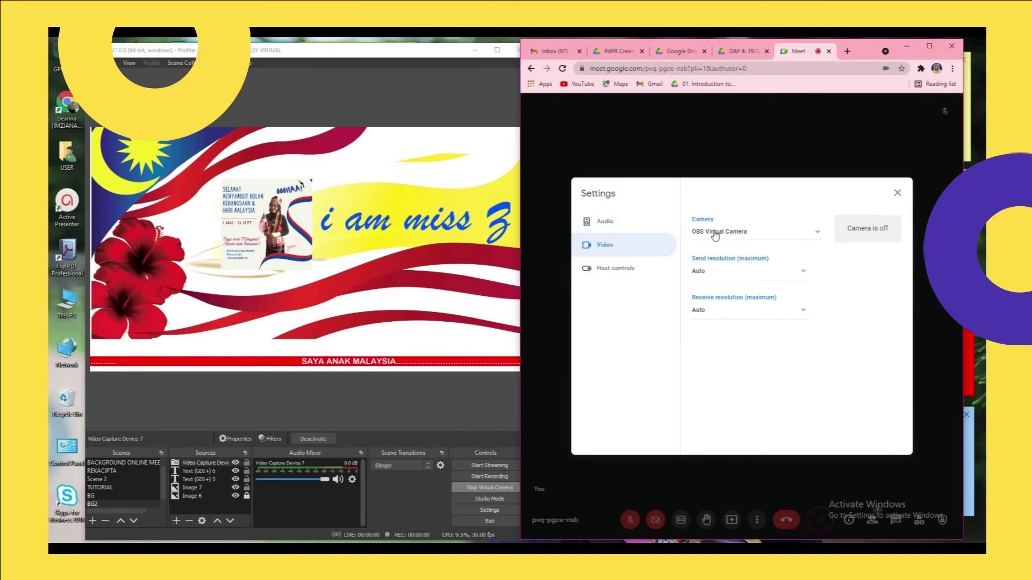
click(897, 194)
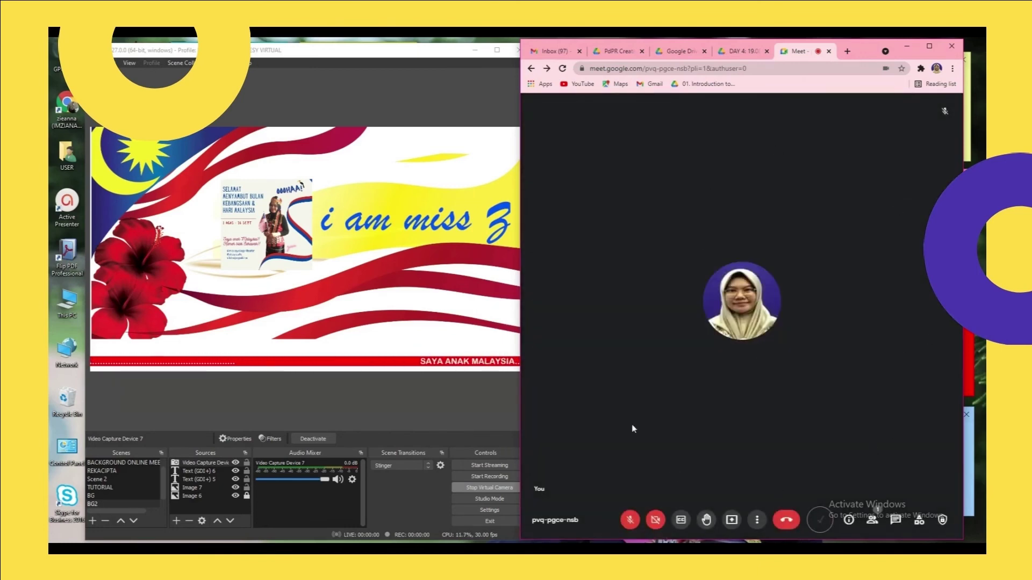
Turn on the camera in the Google Meet call and move the OBS window clear of the call
click(657, 522)
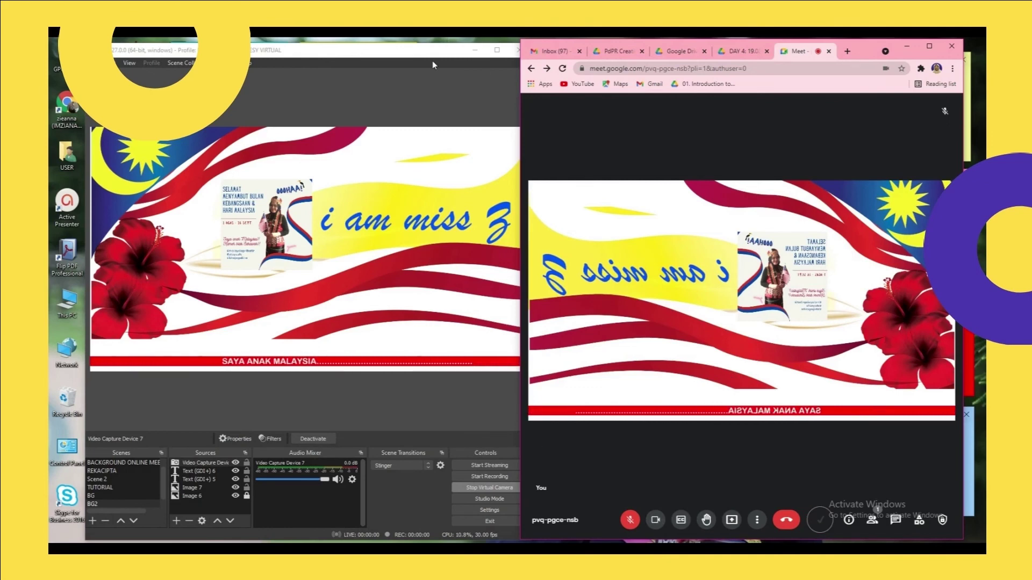
mouse_move(432, 50)
mouse_down()
mouse_move(404, 56)
mouse_move(417, 51)
mouse_up()
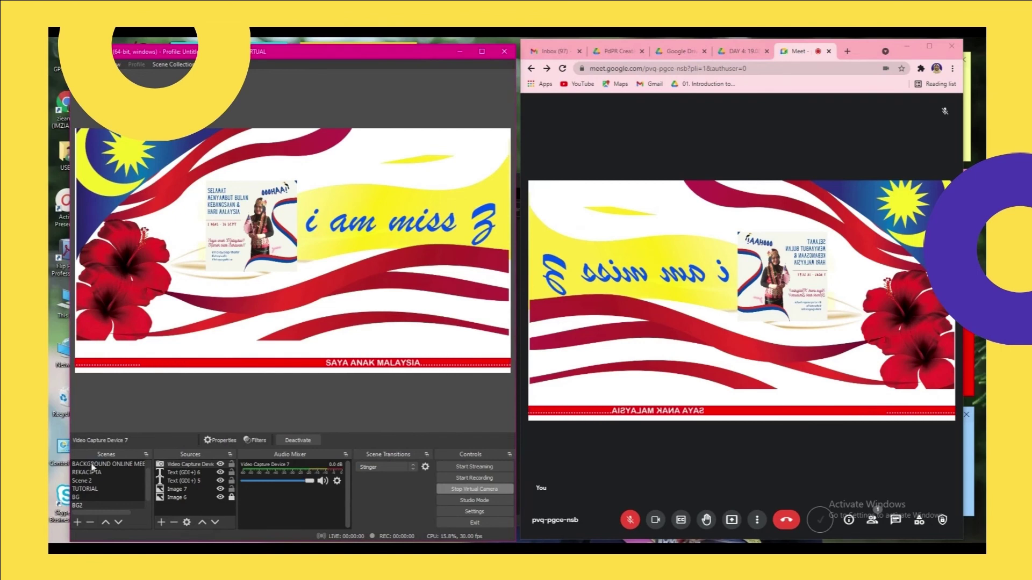
Preview the BG and BACKGROUND ONLINE MEETING scenes from OBS in the Google Meet call and toggle the call's camera
click(88, 498)
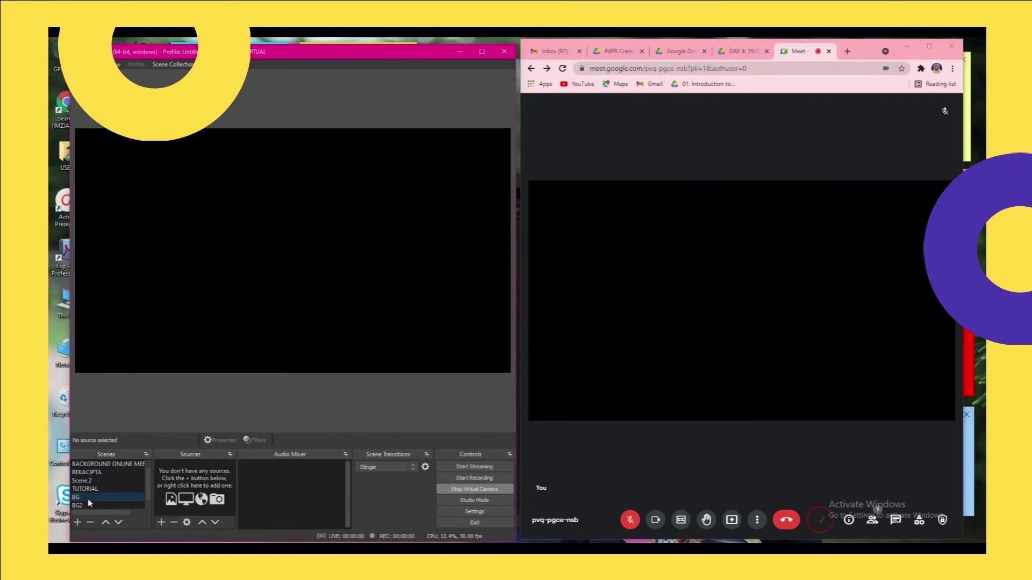
scroll(87, 473, up, 1)
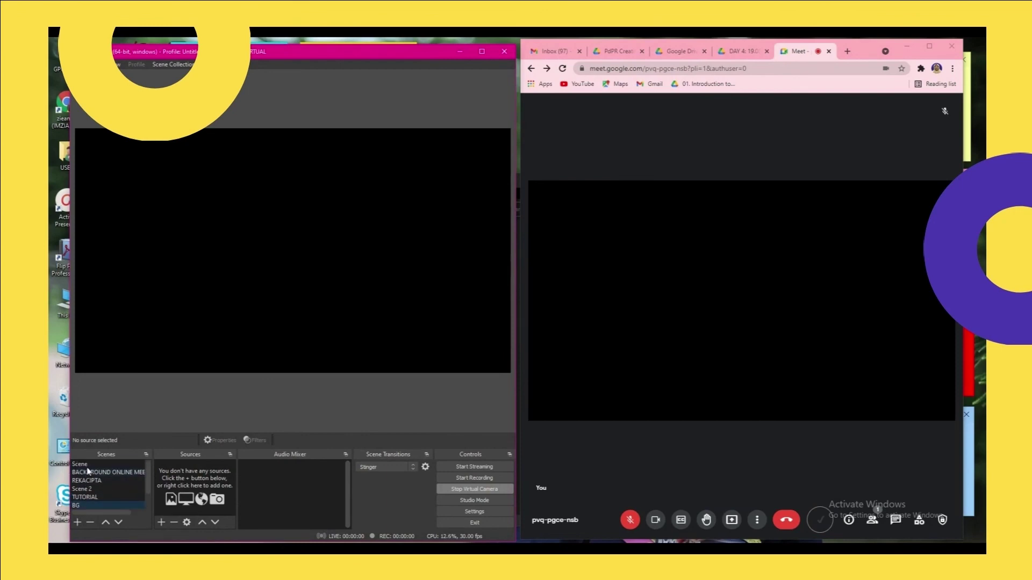
click(89, 488)
click(108, 472)
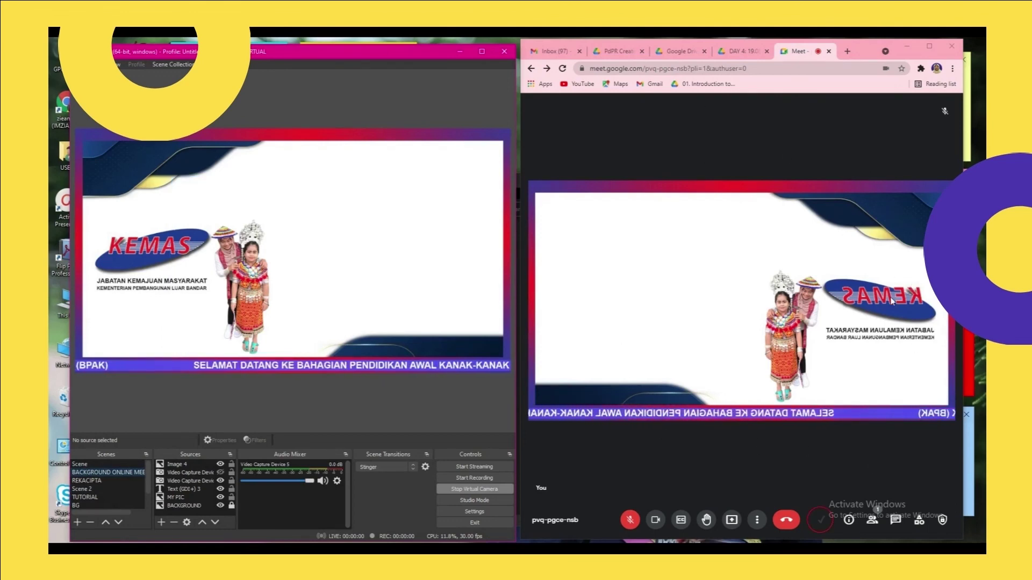
click(657, 520)
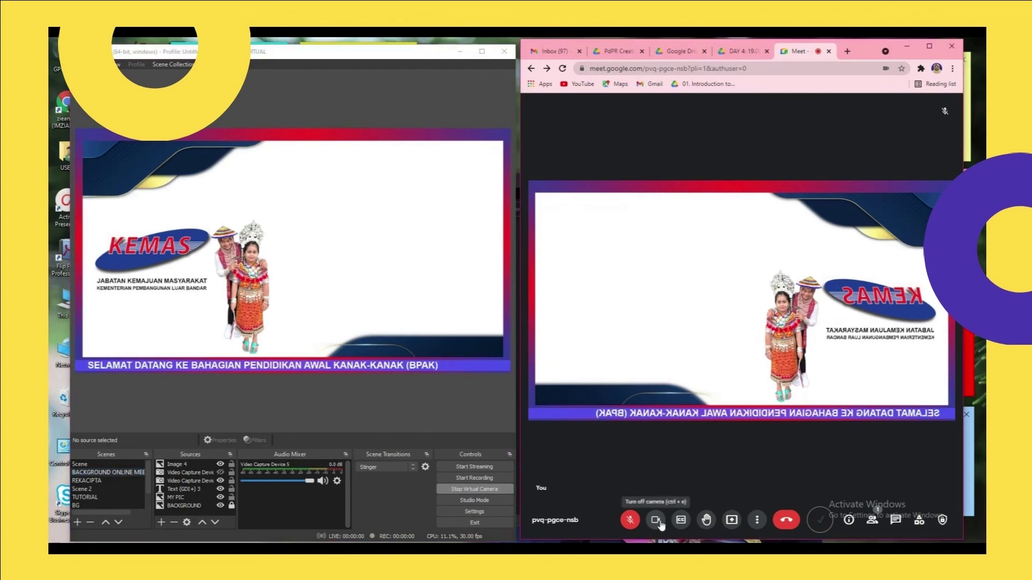
click(656, 520)
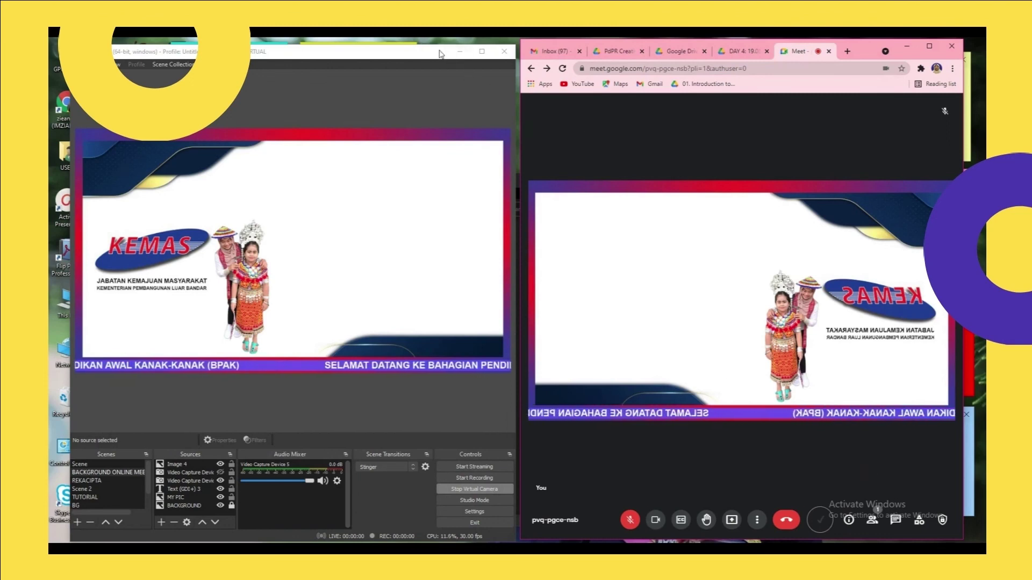
Return to OBS and switch the live scene through BG back to BG2
drag(438, 50, 440, 47)
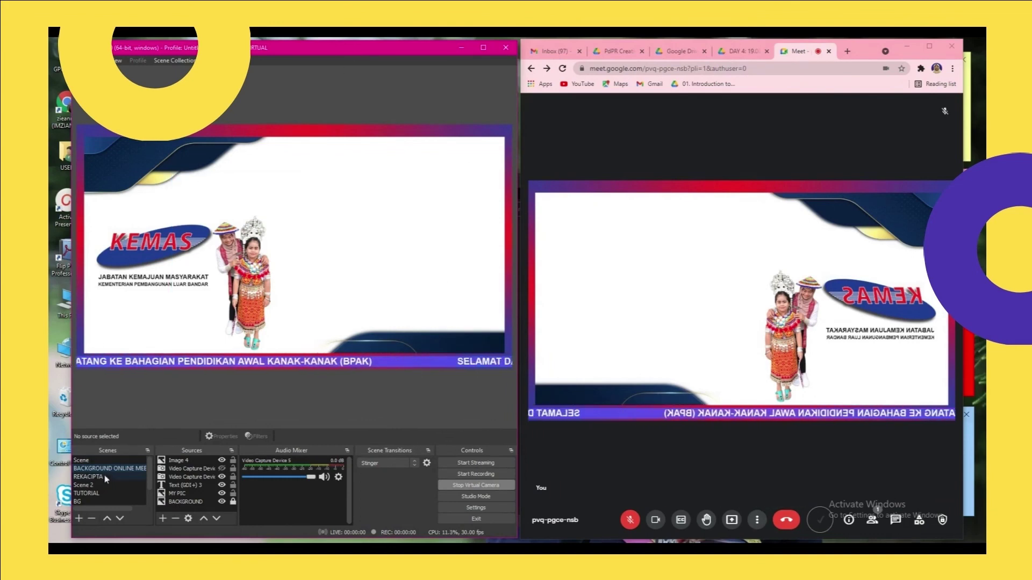
click(90, 500)
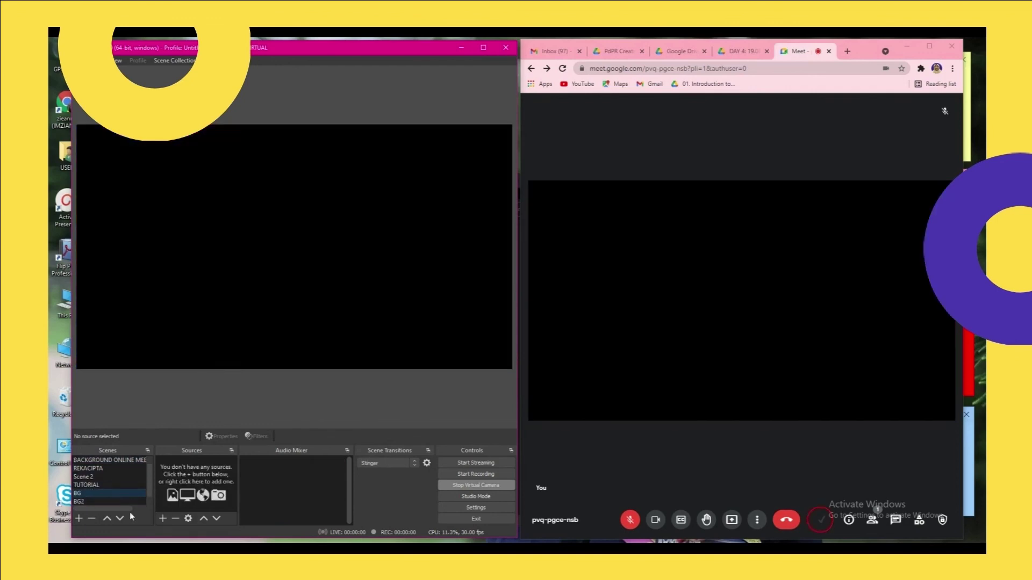
click(97, 494)
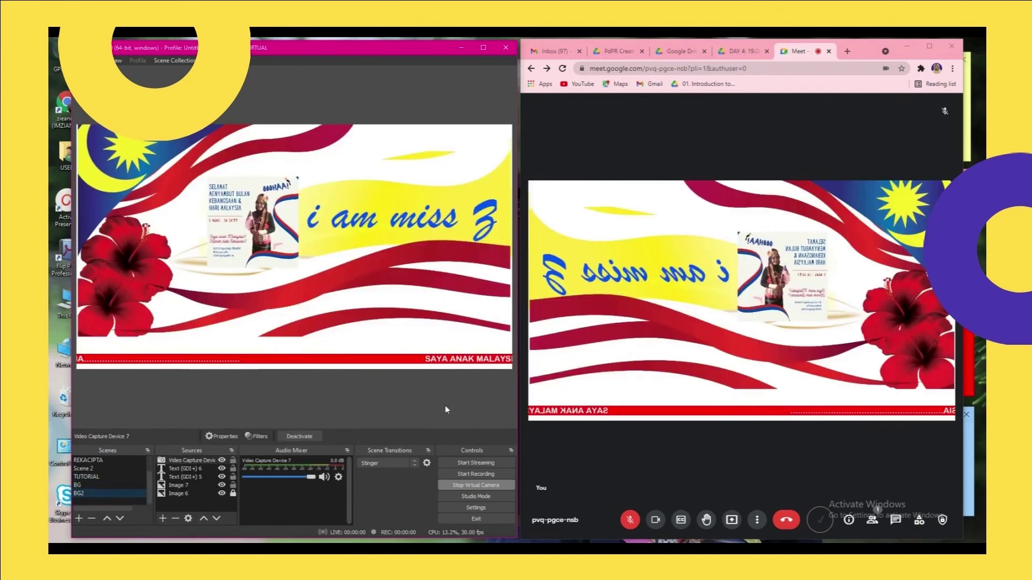